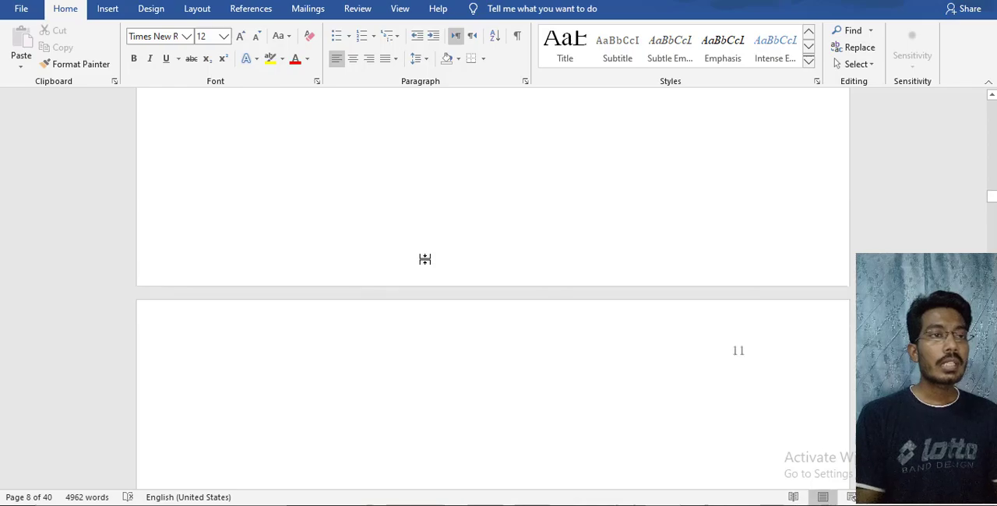
Look through the report's body pages, from the hypothesis and research methodology through the data analysis charts to the conclusion
scroll(426, 260, "down", 15)
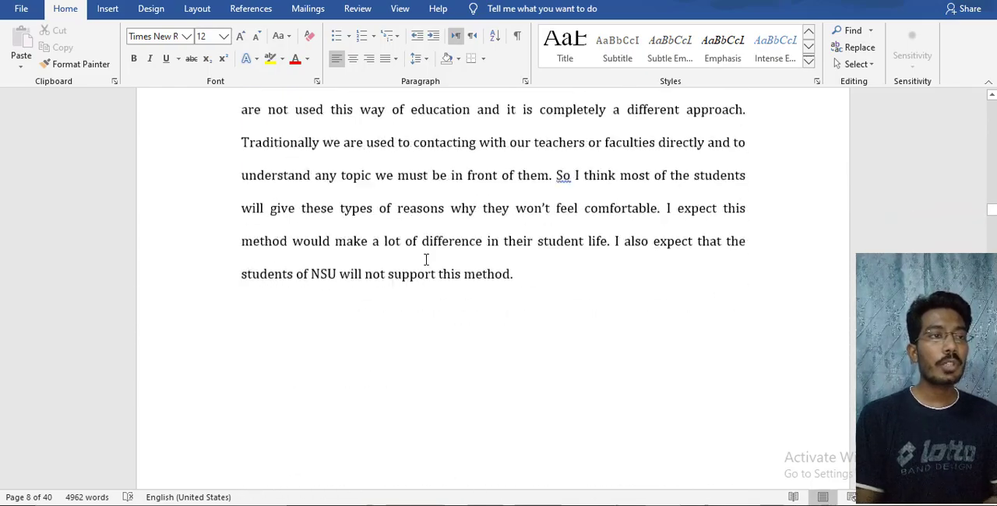
scroll(426, 259, "down", 15)
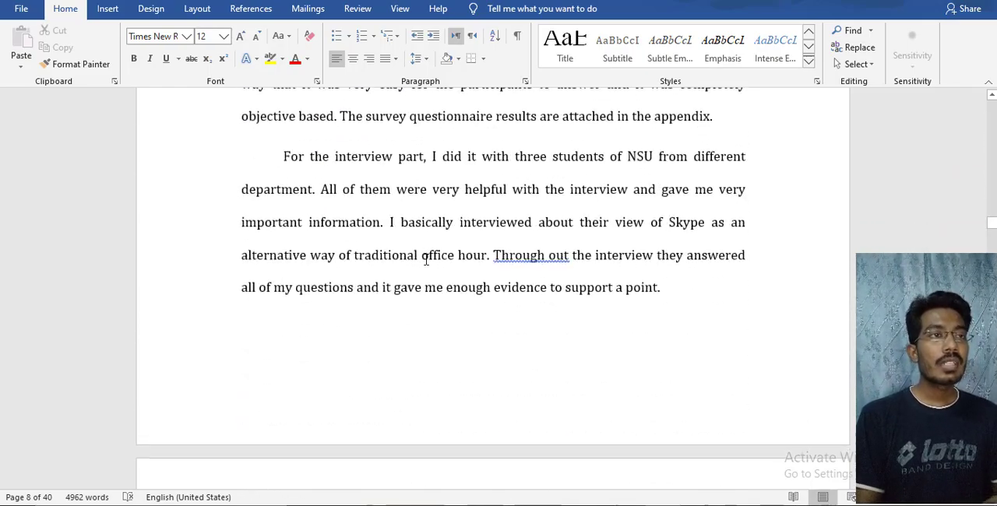
scroll(426, 259, "down", 6)
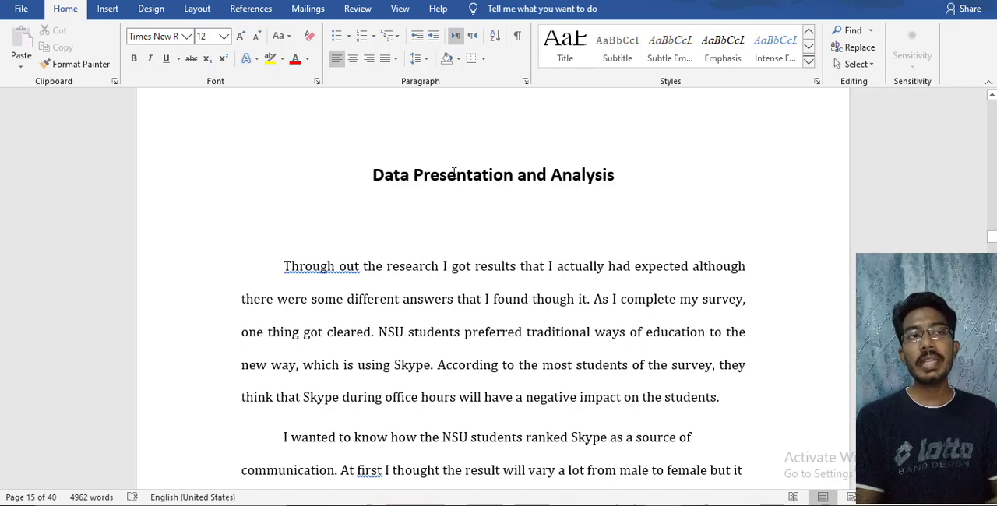
scroll(460, 175, "down", 15)
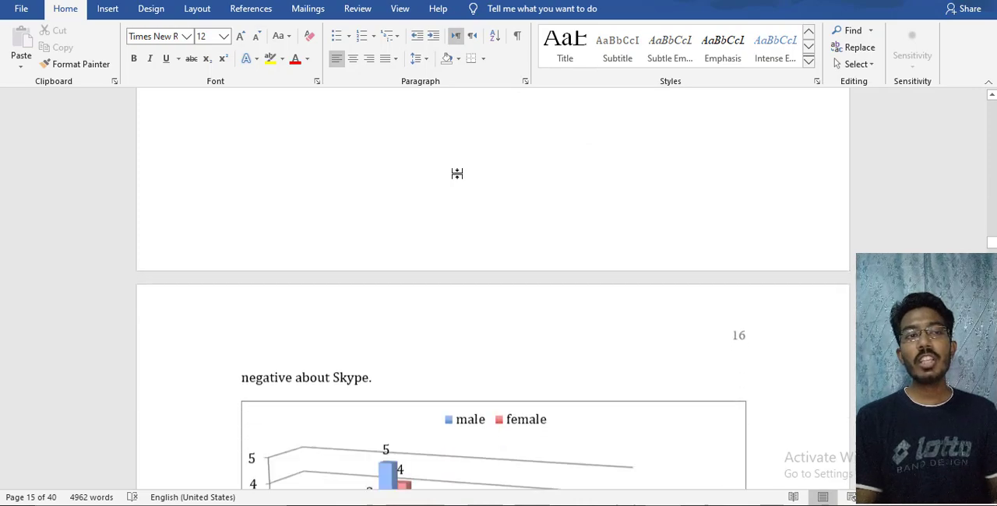
scroll(458, 175, "down", 15)
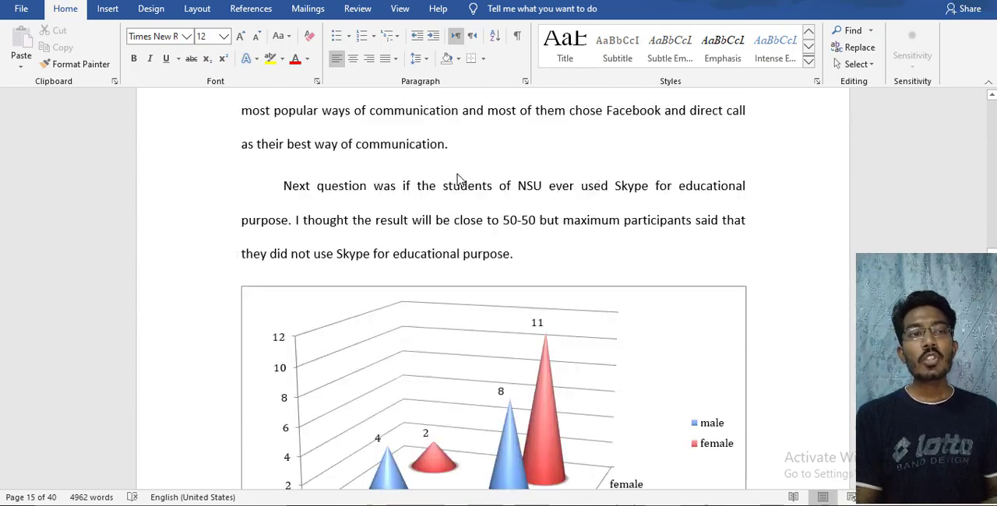
scroll(459, 180, "down", 15)
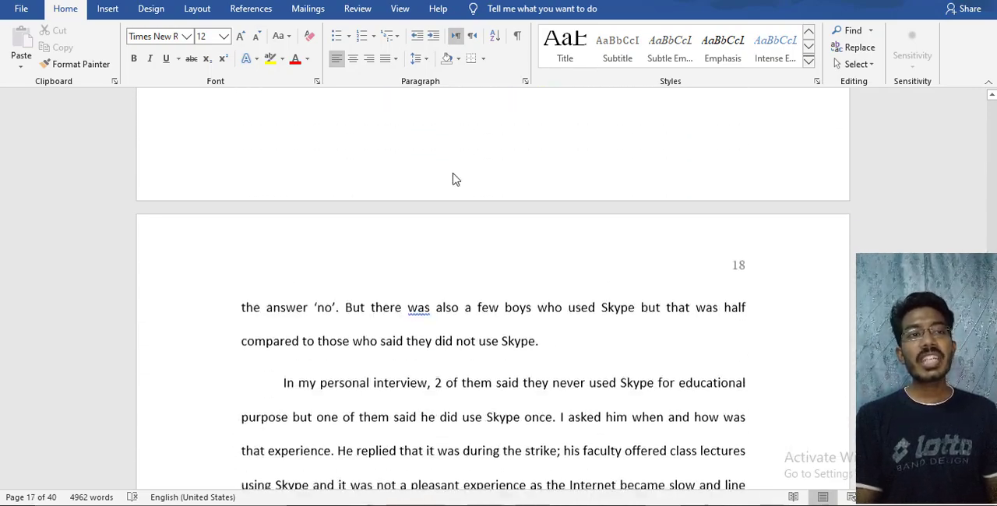
scroll(455, 173, "down", 15)
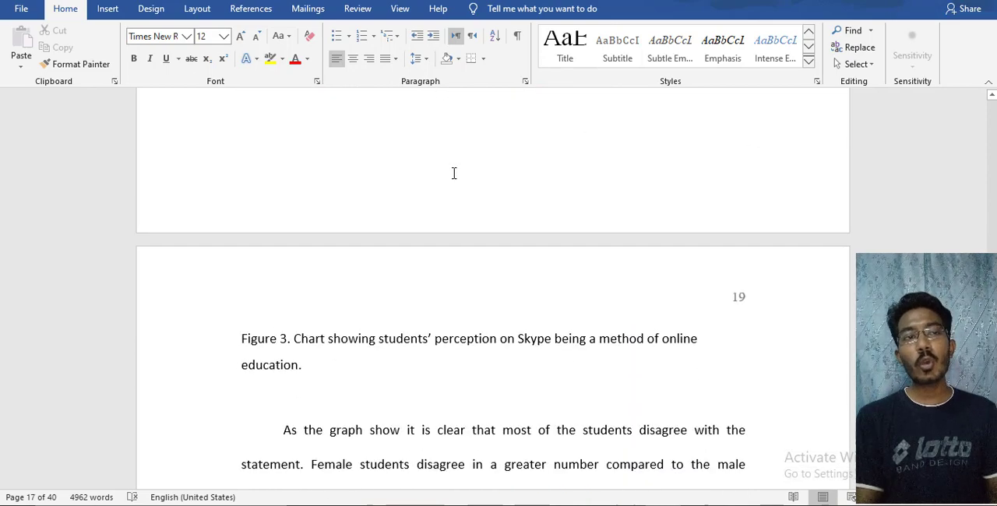
scroll(454, 173, "down", 4)
scroll(450, 173, "down", 20)
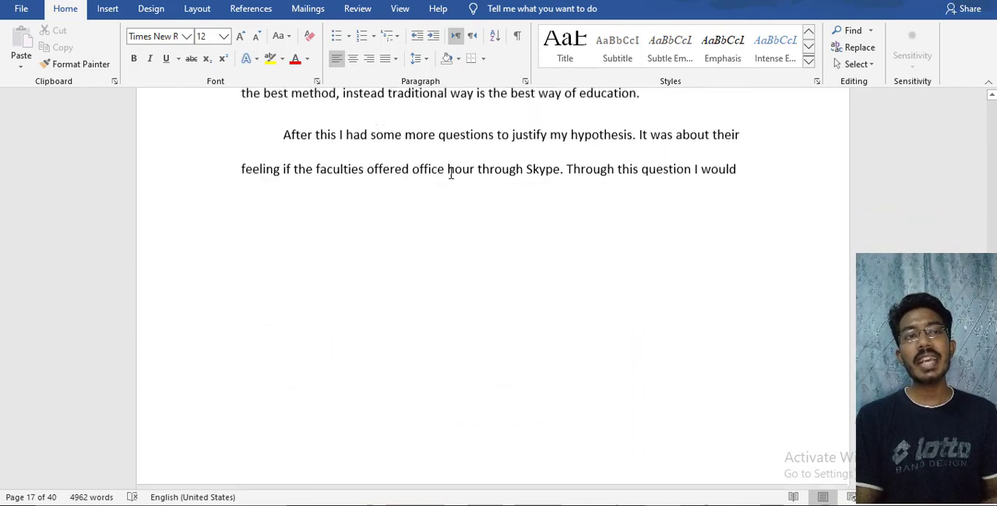
scroll(450, 172, "down", 20)
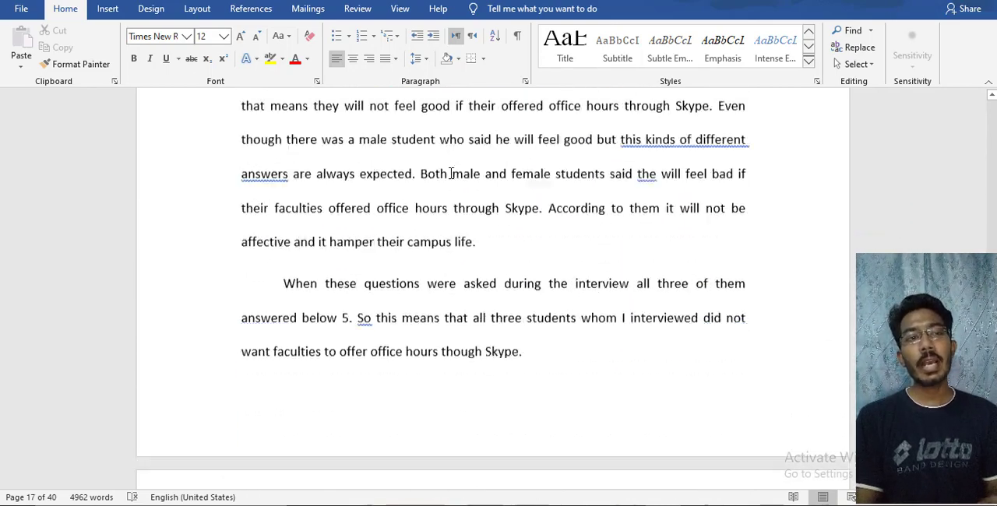
scroll(450, 173, "down", 12)
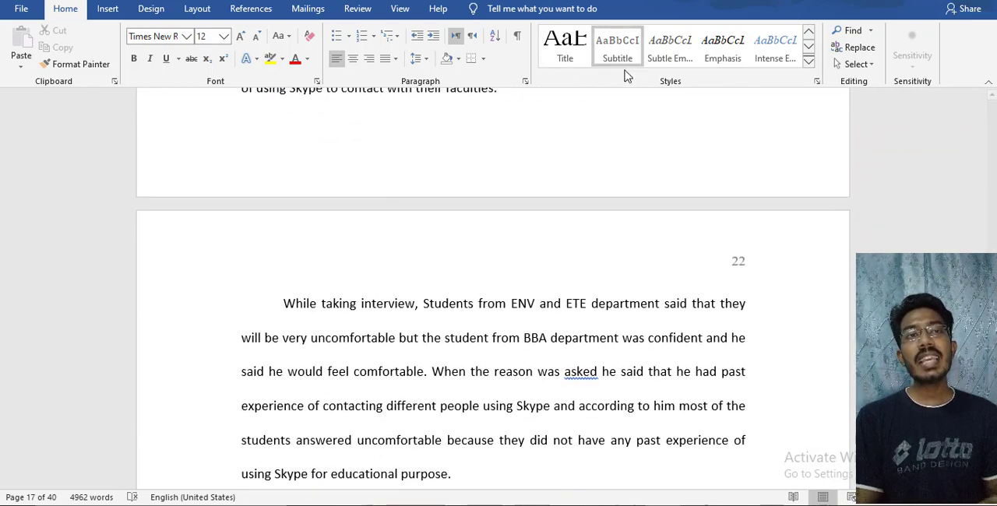
scroll(522, 294, "down", 5)
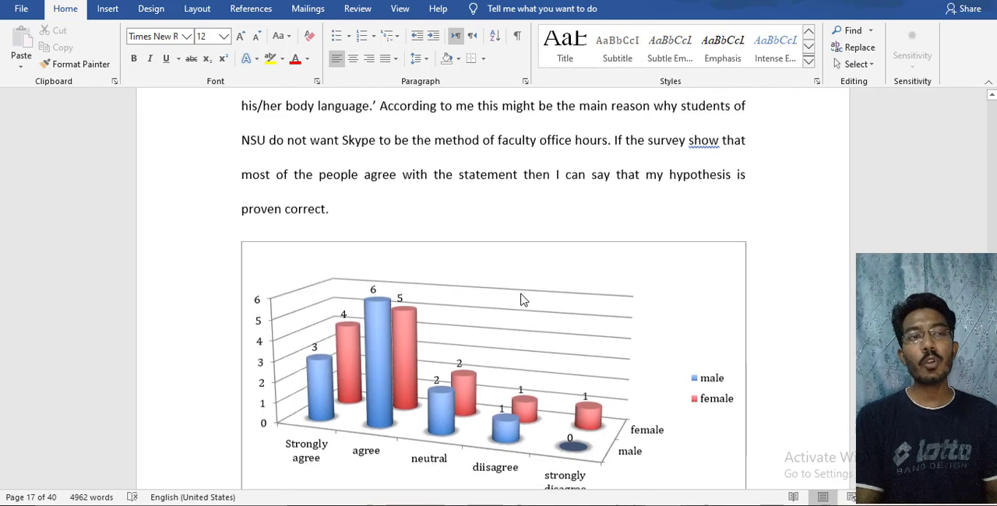
scroll(522, 300, "down", 14)
scroll(522, 293, "down", 7)
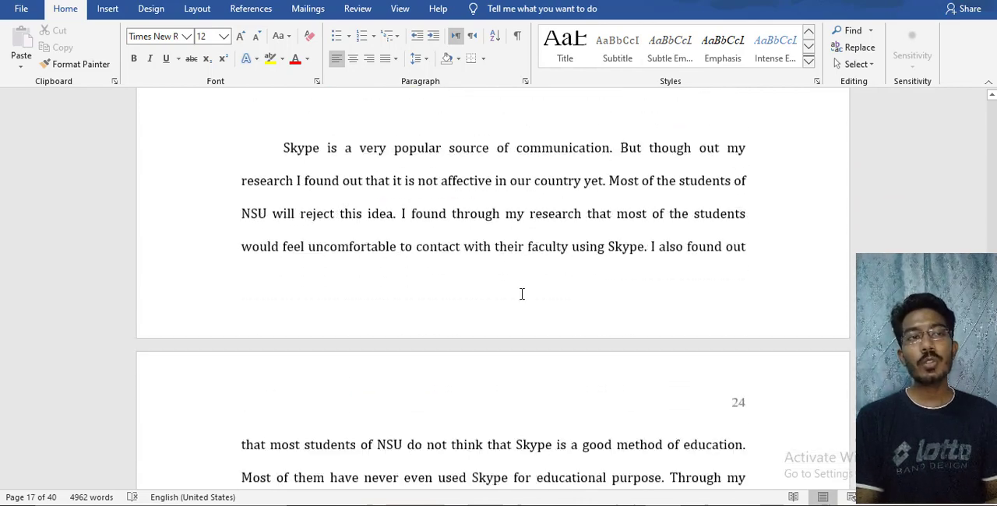
Review the report backwards from the conclusion to the acknowledgement page, checking the section headings and the manually typed contents list
scroll(522, 293, "up", 6)
scroll(522, 294, "up", 1)
mouse_move(696, 505)
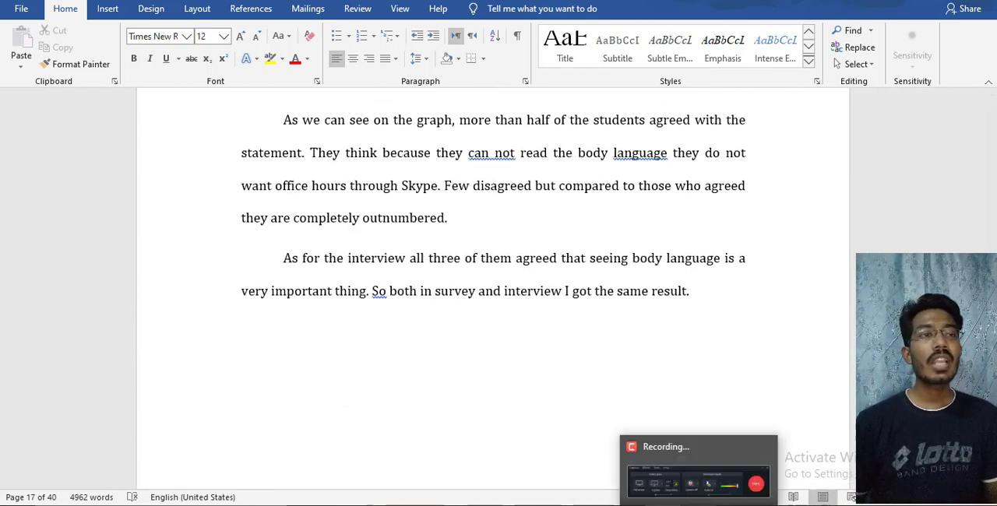
scroll(336, 332, "down", 8)
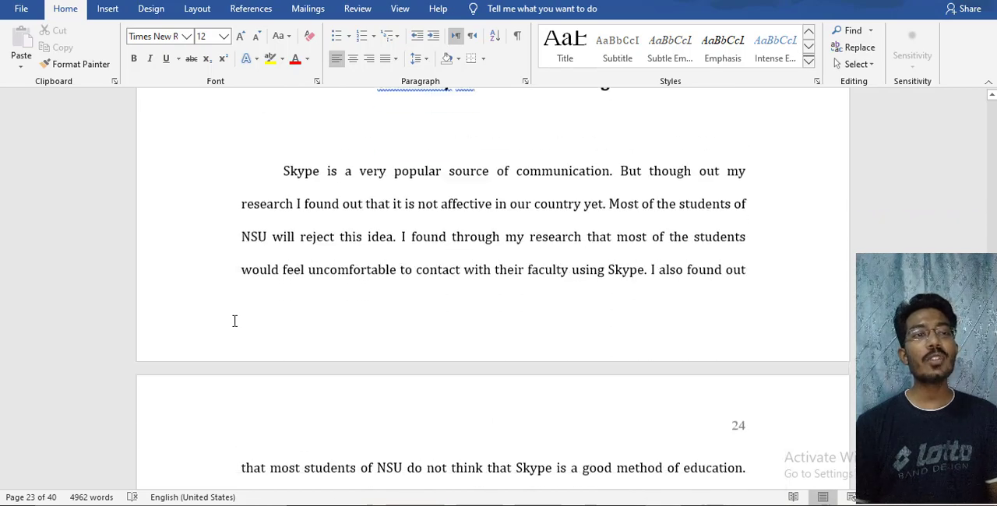
scroll(234, 321, "up", 5)
scroll(234, 321, "up", 10)
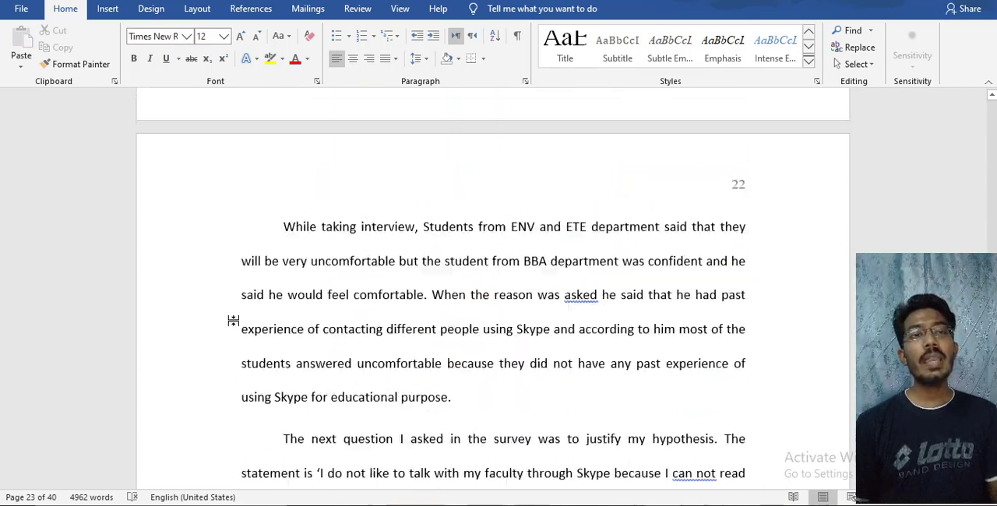
scroll(234, 324, "up", 15)
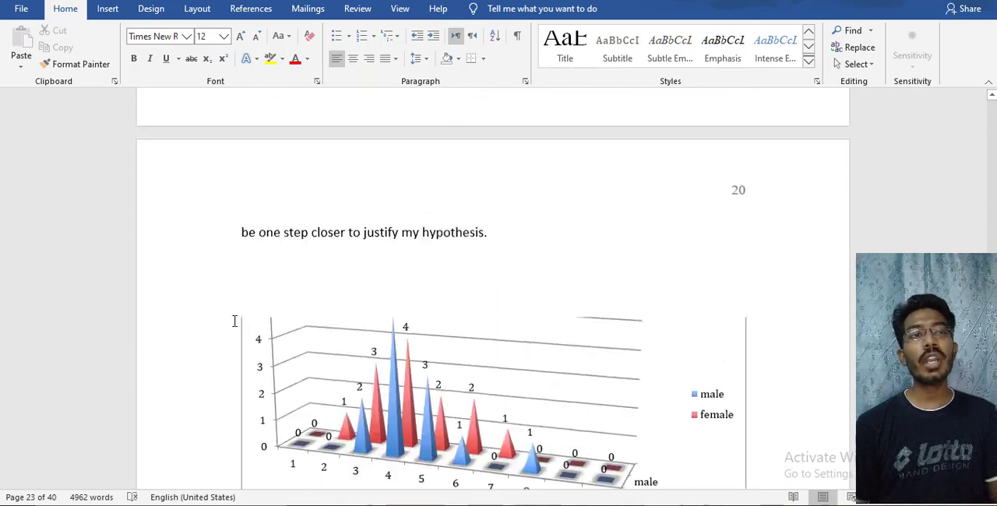
scroll(234, 321, "up", 15)
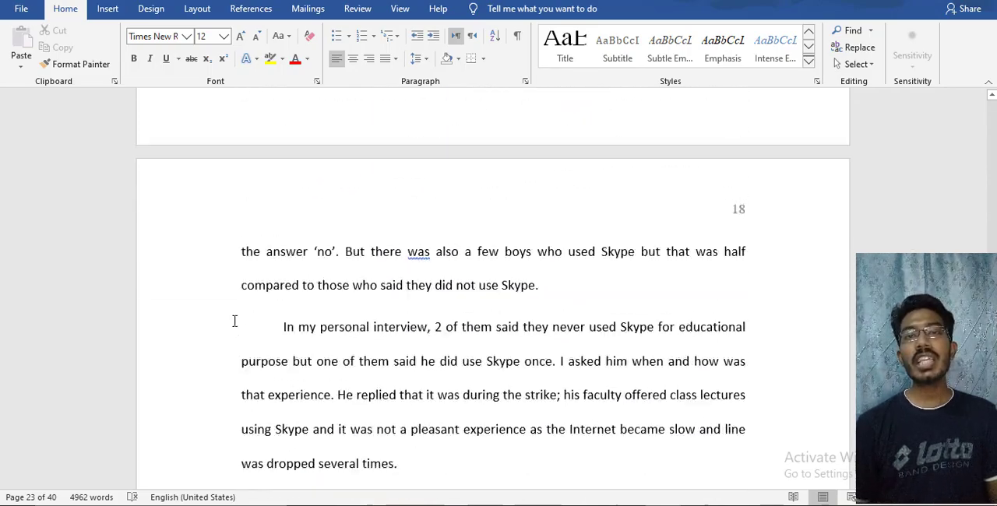
scroll(234, 321, "up", 15)
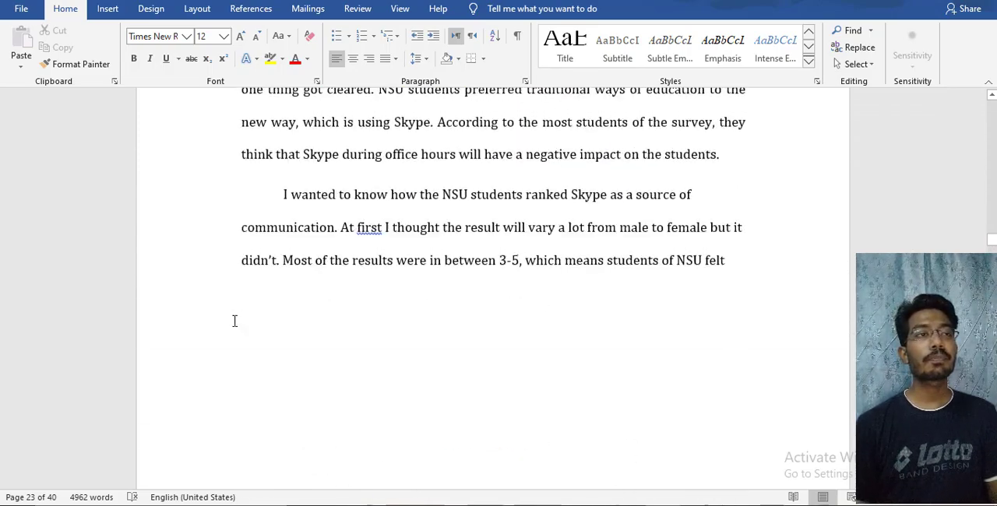
scroll(234, 321, "up", 15)
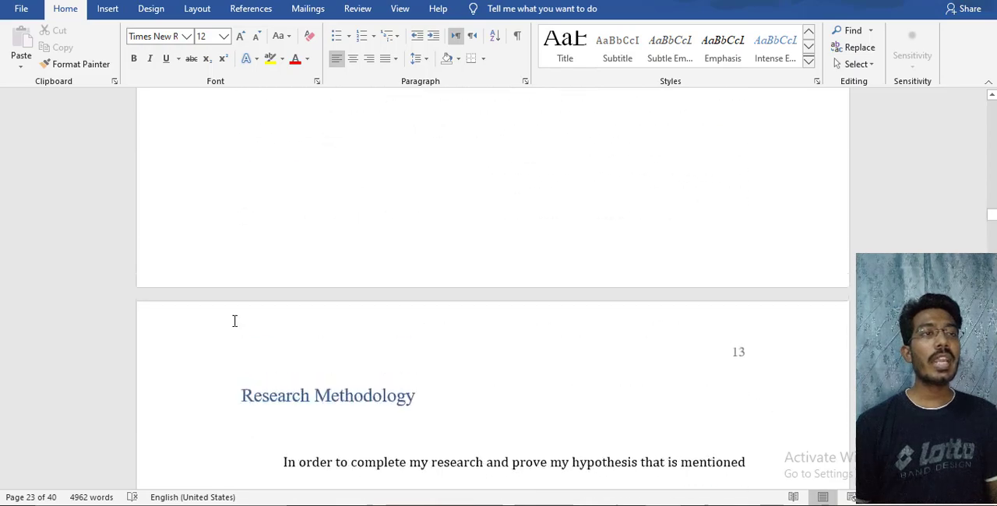
scroll(233, 321, "up", 15)
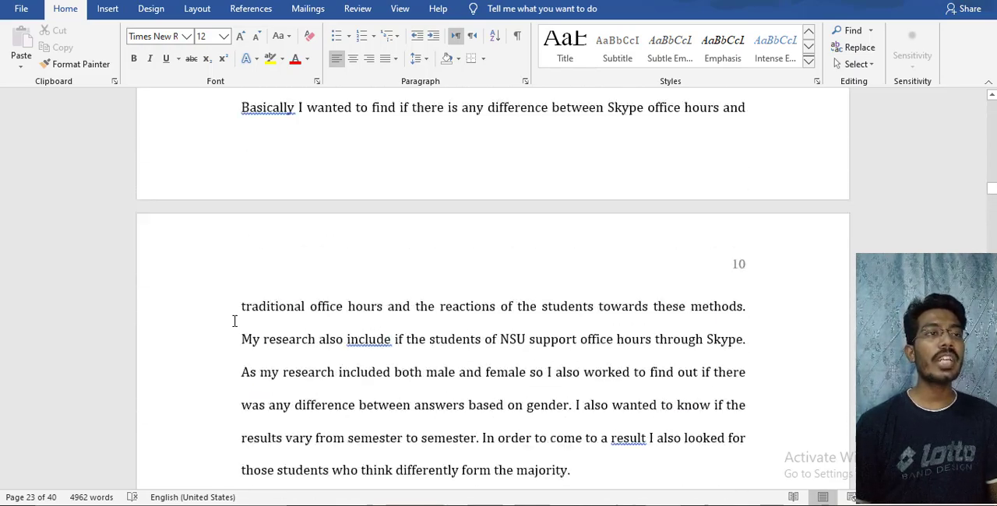
scroll(234, 321, "up", 15)
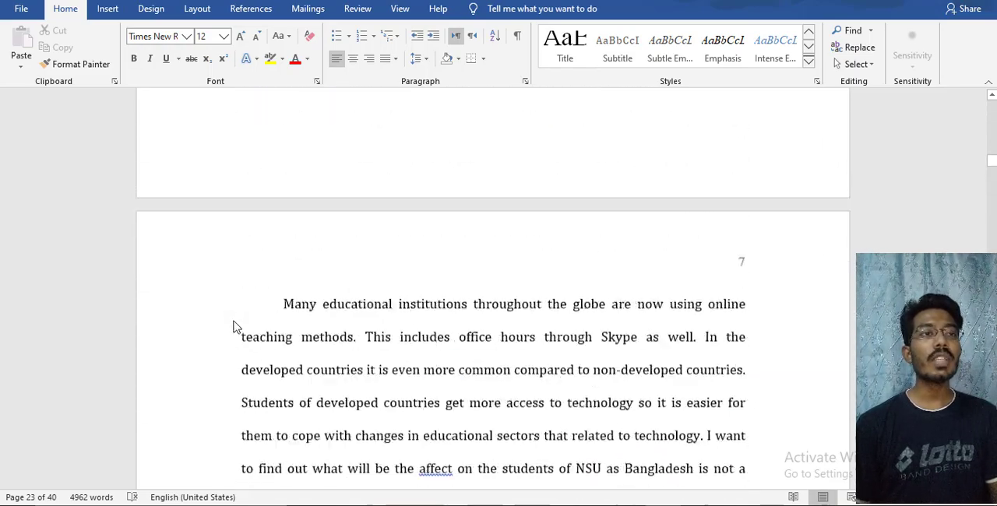
scroll(234, 321, "up", 15)
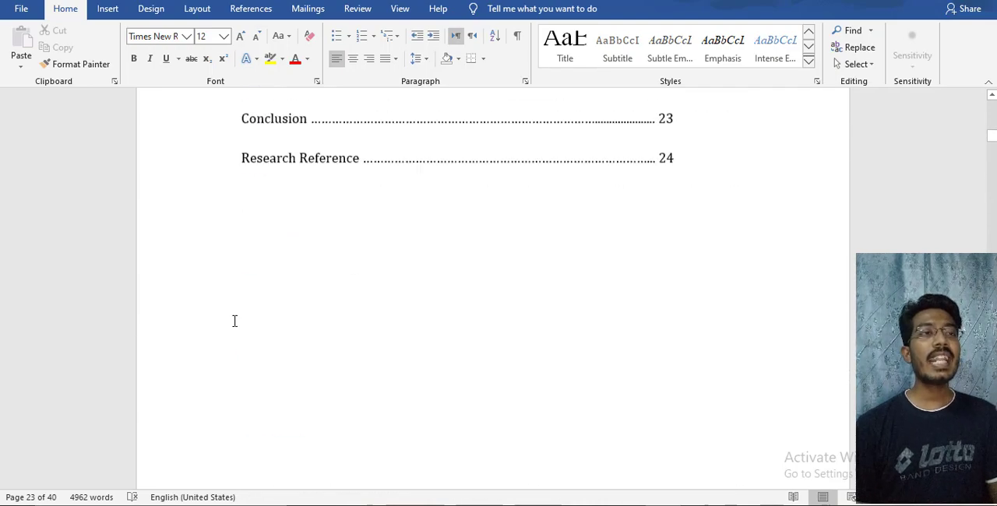
scroll(234, 321, "up", 2)
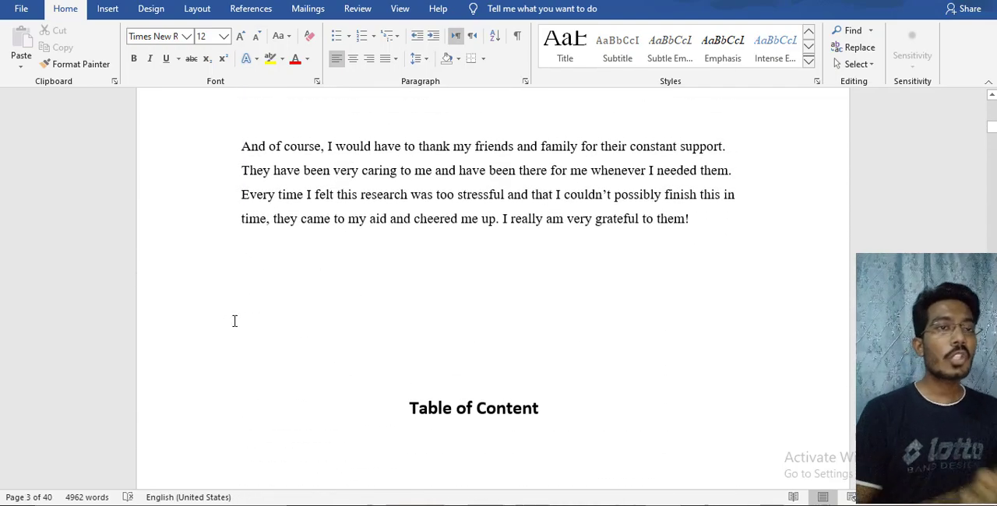
scroll(430, 277, "up", 15)
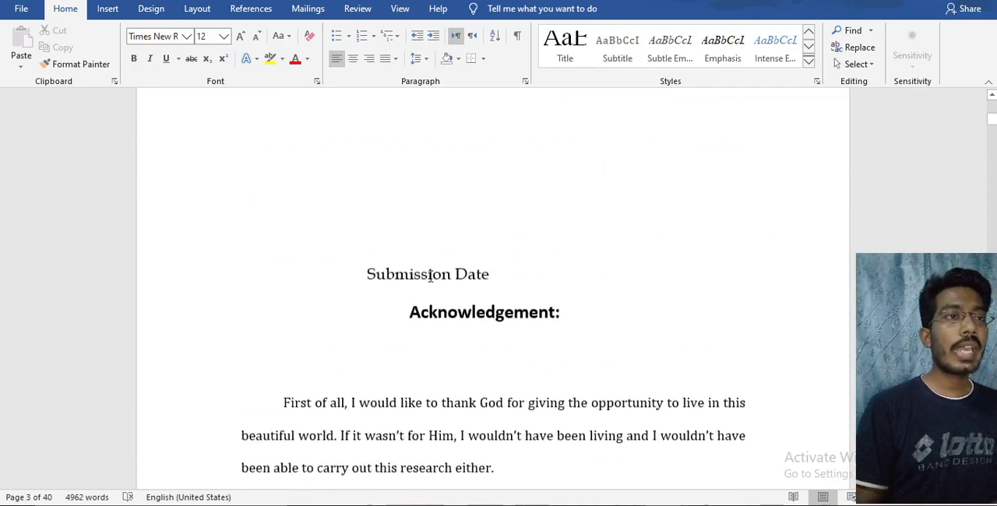
Insert the built-in Automatic Table 1 table of contents in the blank space above the "Table of Content" heading
scroll(430, 276, "down", 10)
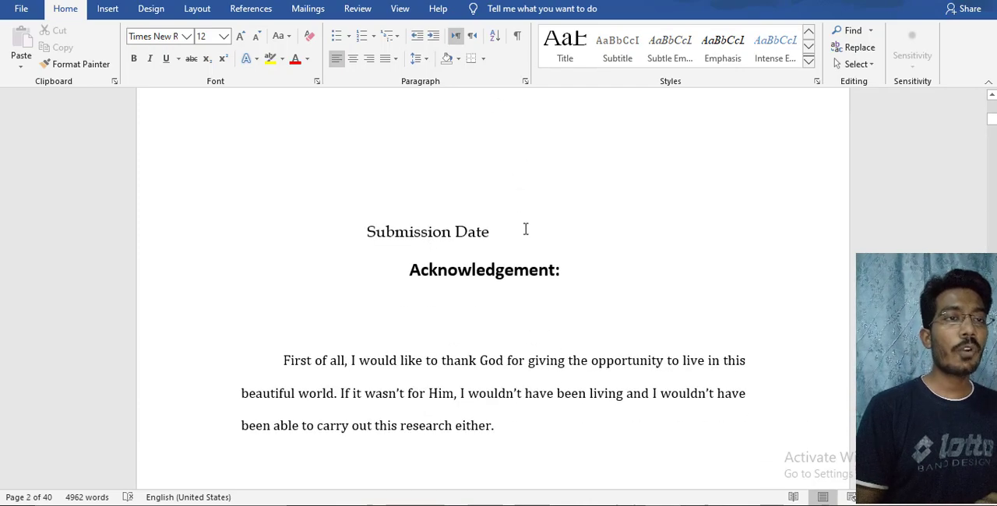
scroll(374, 335, "down", 15)
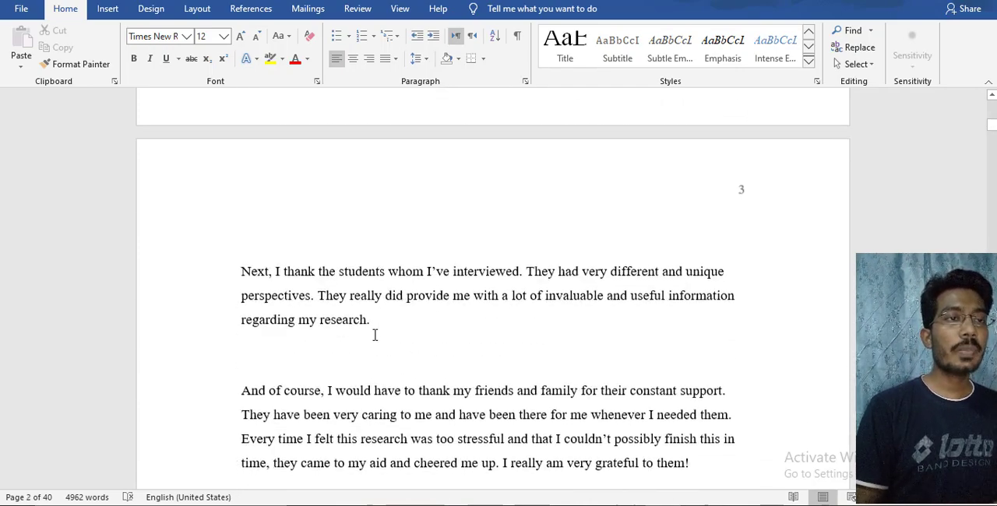
scroll(413, 234, "up", 3)
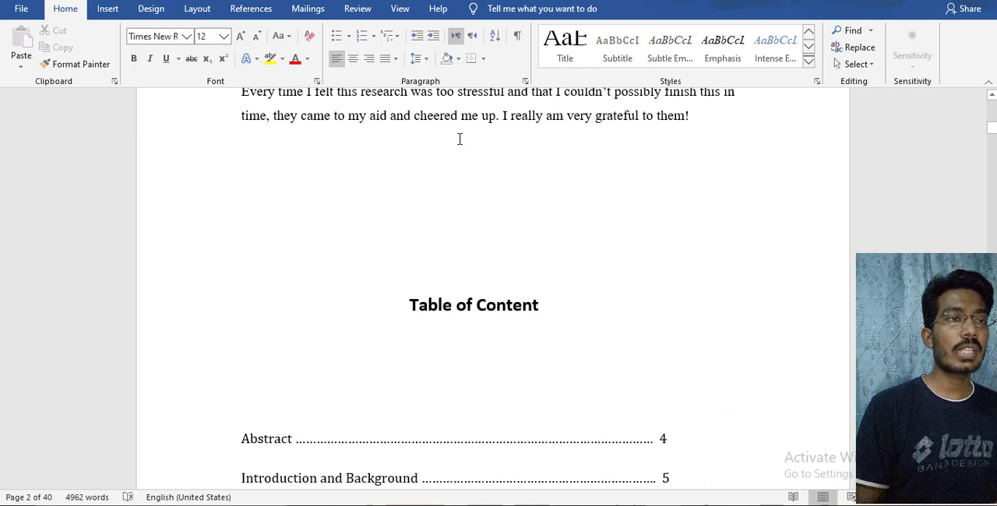
left_click(438, 214)
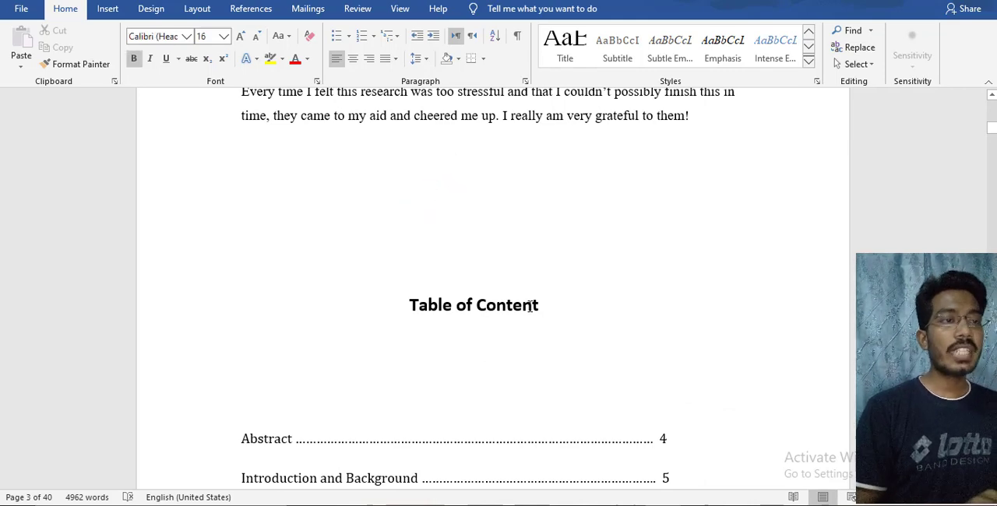
scroll(422, 450, "down", 4)
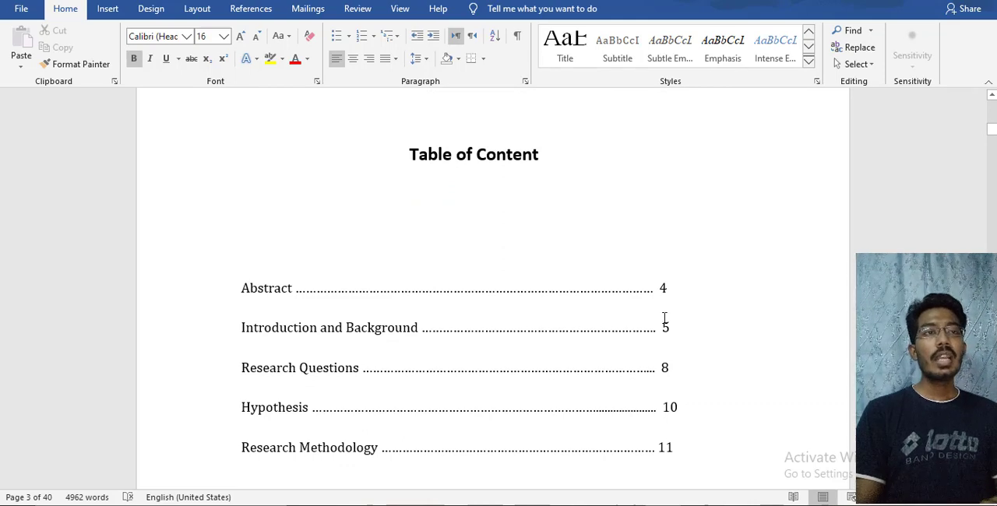
scroll(664, 318, "up", 5)
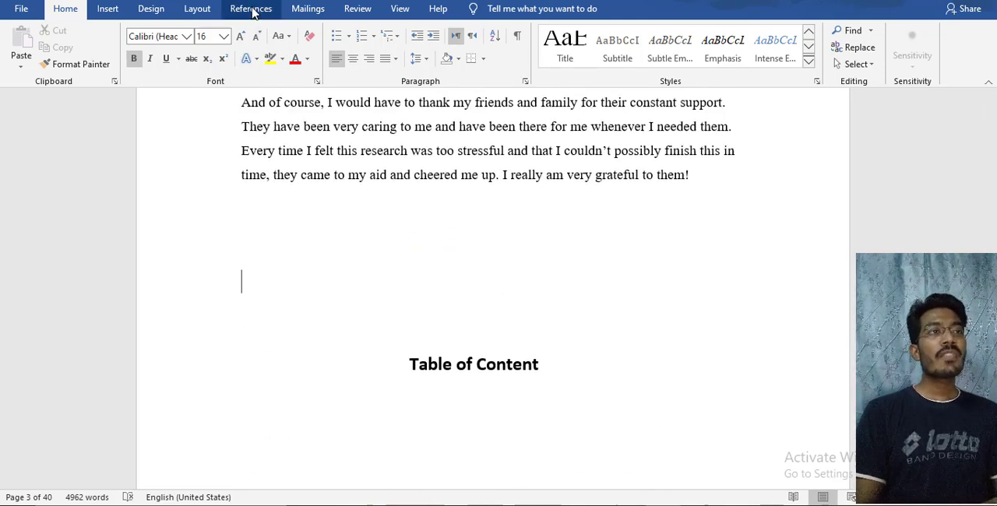
left_click(251, 10)
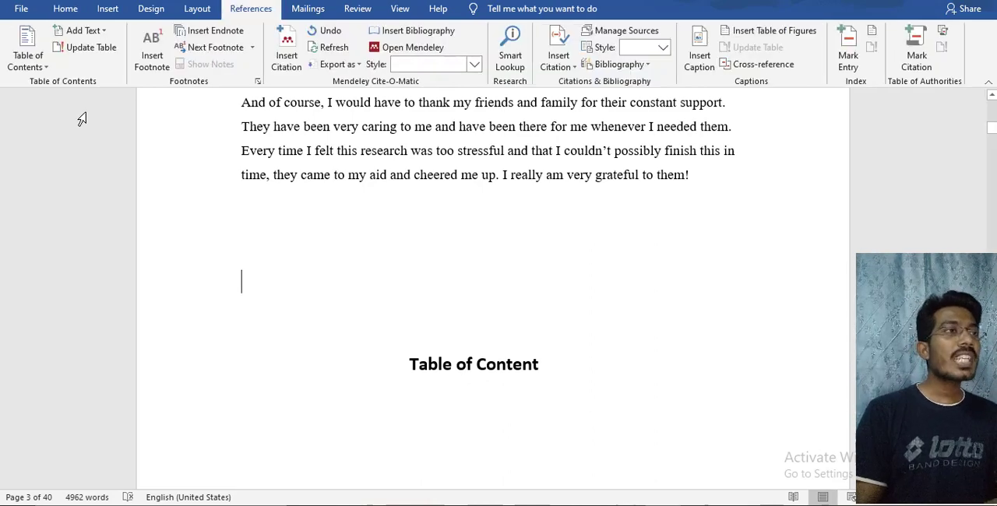
left_click(39, 67)
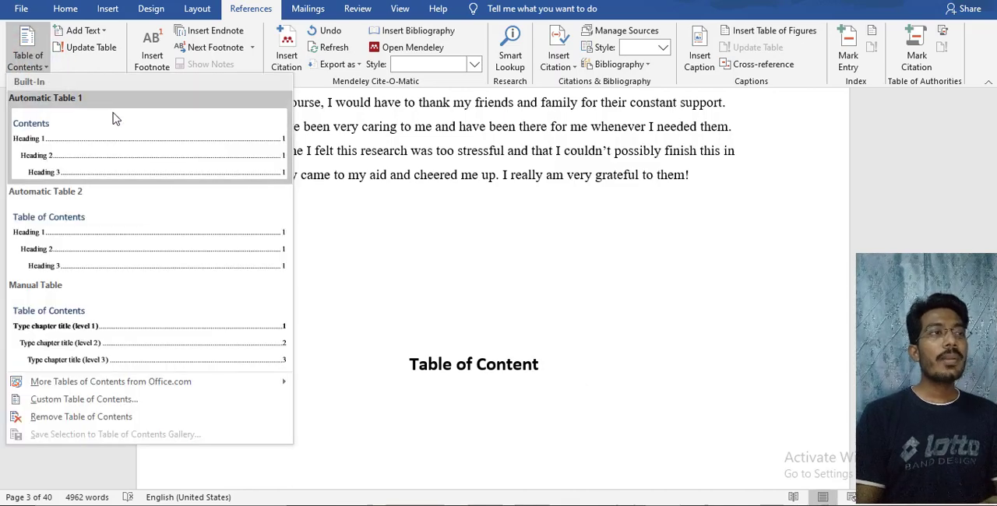
left_click(67, 143)
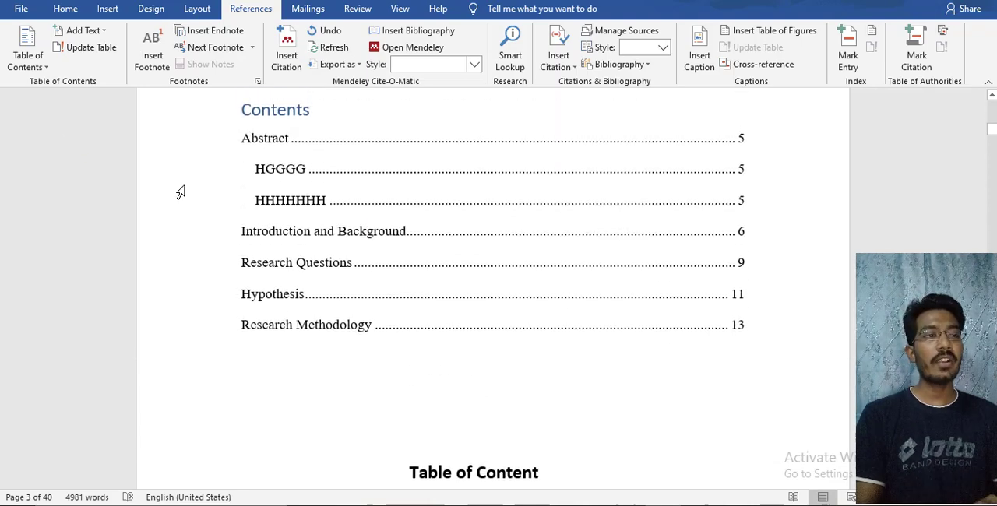
scroll(180, 193, "up", 1)
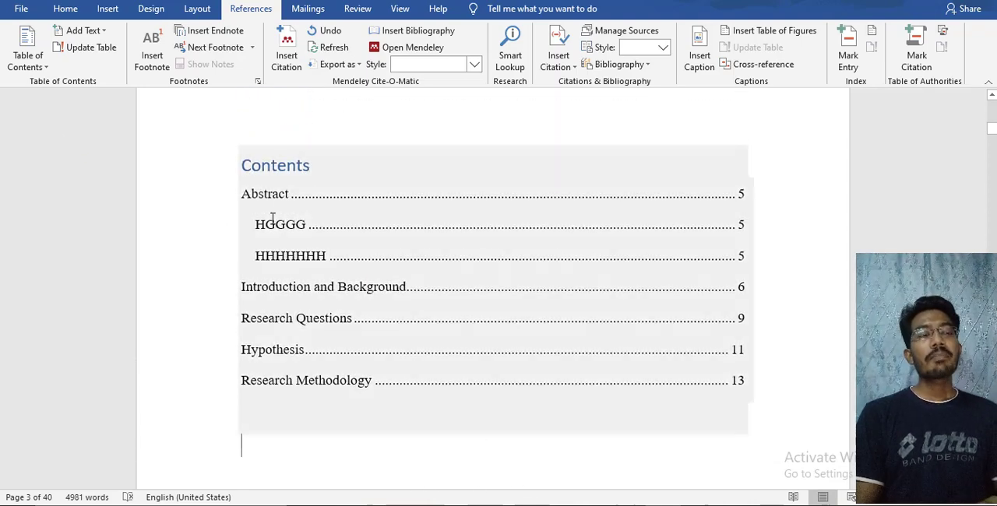
scroll(170, 281, "down", 1)
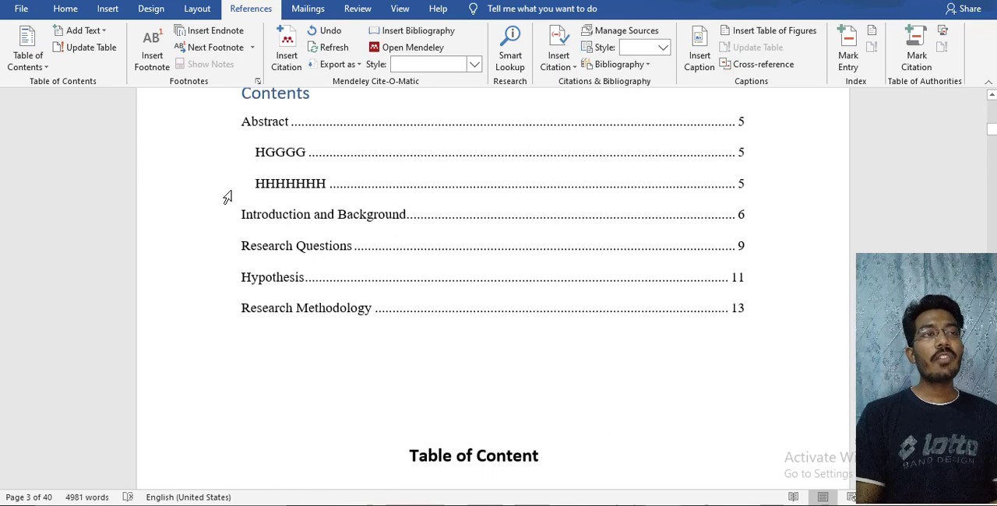
Examine the entries of the generated table of contents, including the second-level headings listed beneath Abstract
scroll(225, 197, "up", 1)
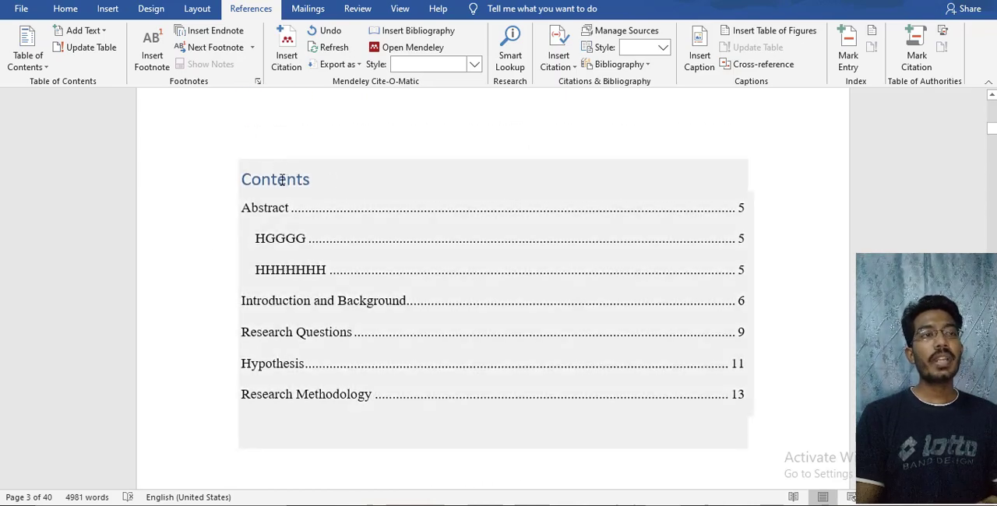
left_click(321, 174)
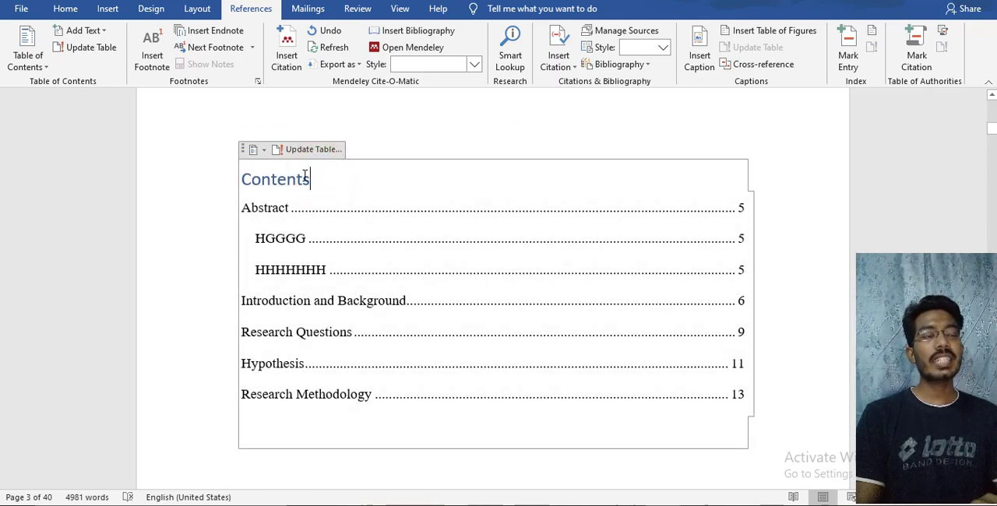
scroll(305, 168, "down", 1)
left_click(205, 210)
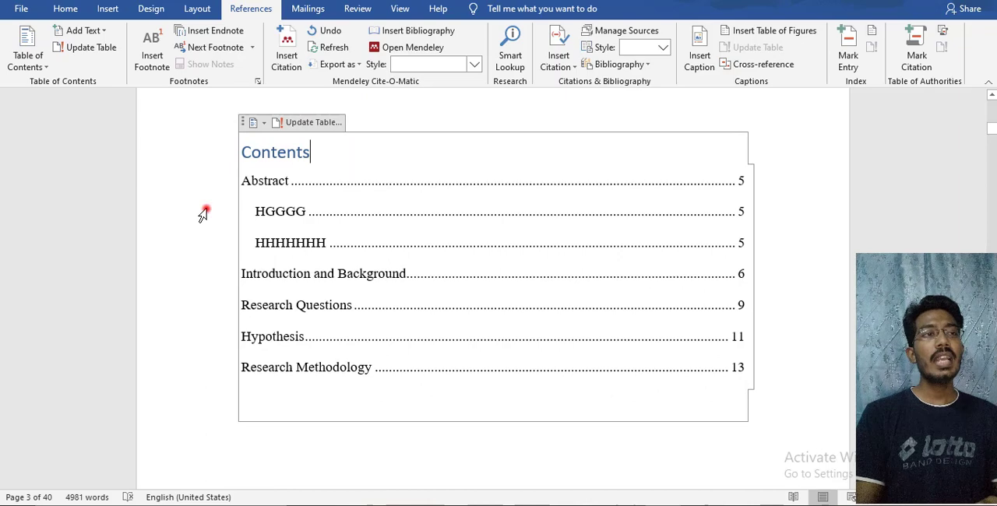
left_click(141, 261)
left_click(88, 169)
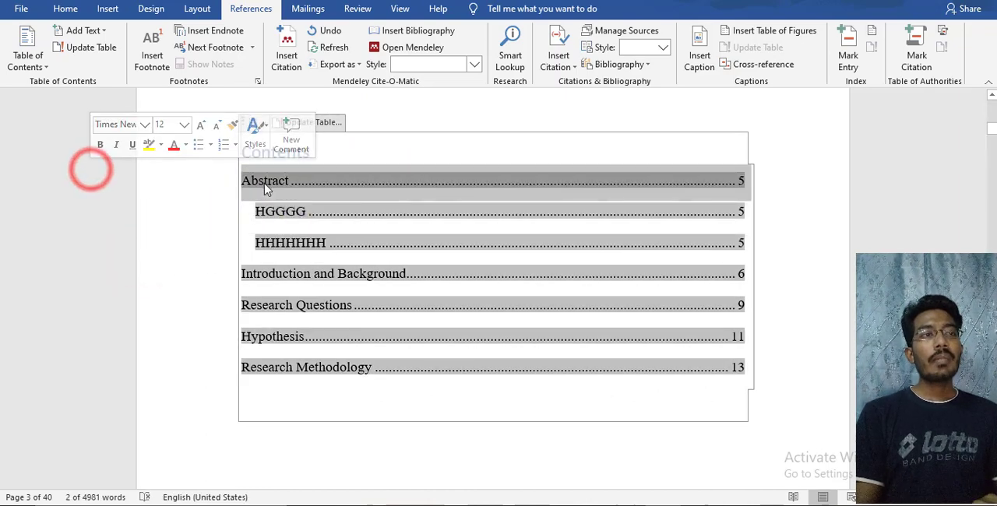
left_click(181, 216)
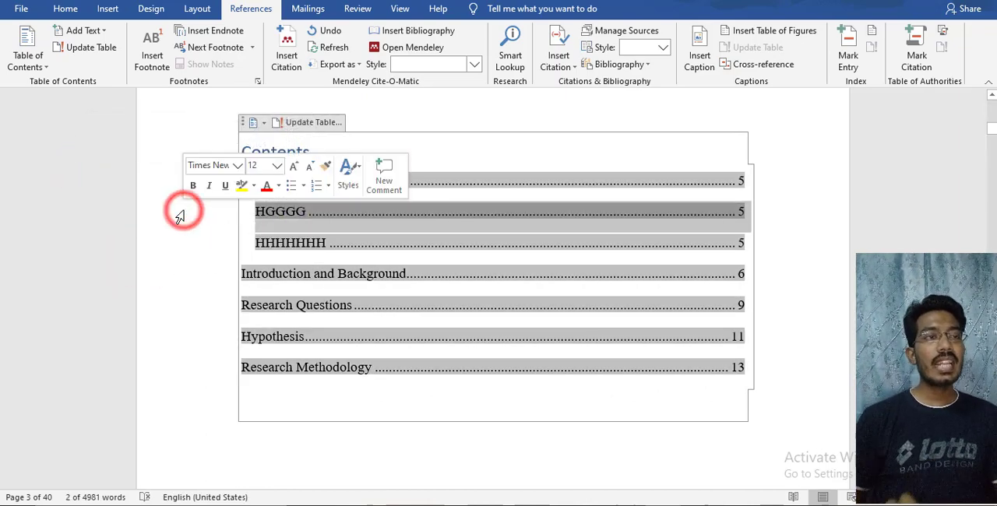
left_click(790, 245)
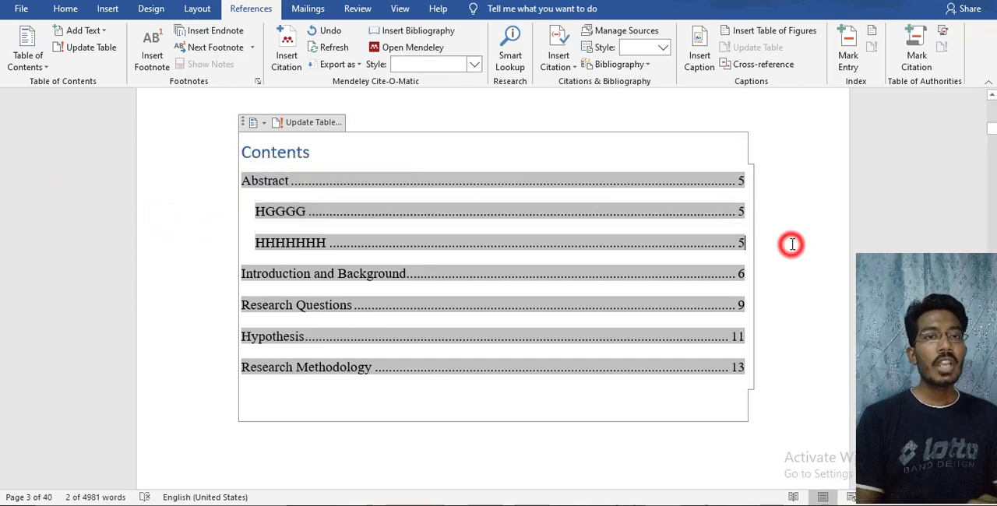
scroll(524, 345, "down", 2)
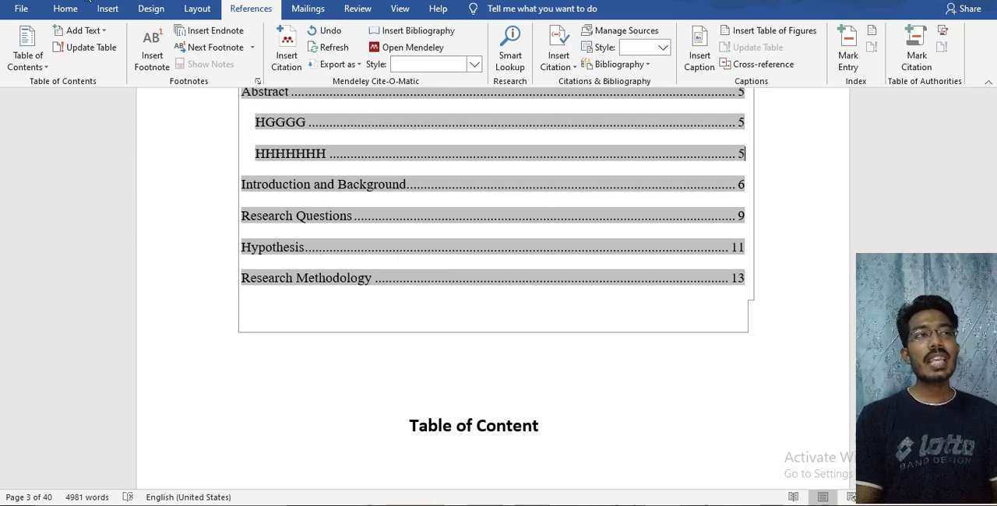
Try to apply the No Spacing style to the HHHHHHH entry in the table of contents
left_click(62, 8)
left_click(620, 49)
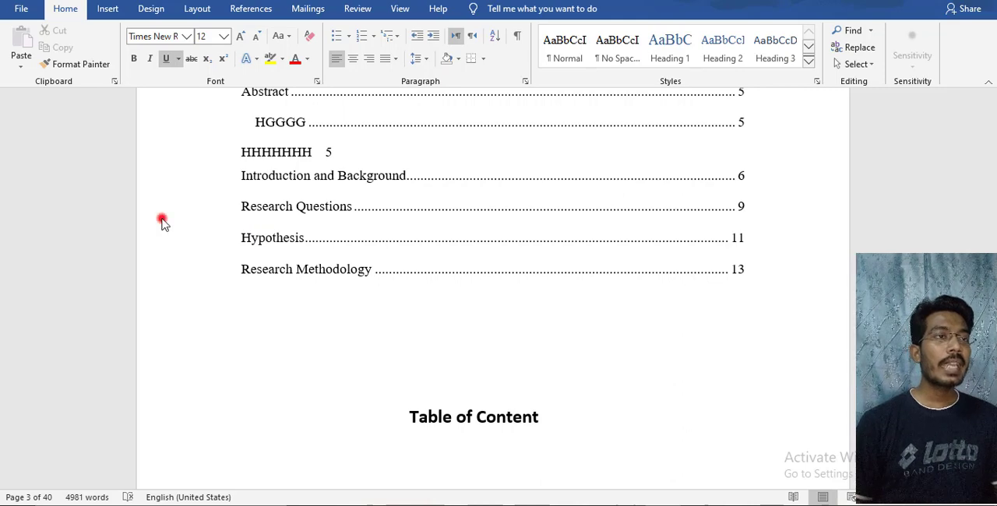
left_click(183, 192)
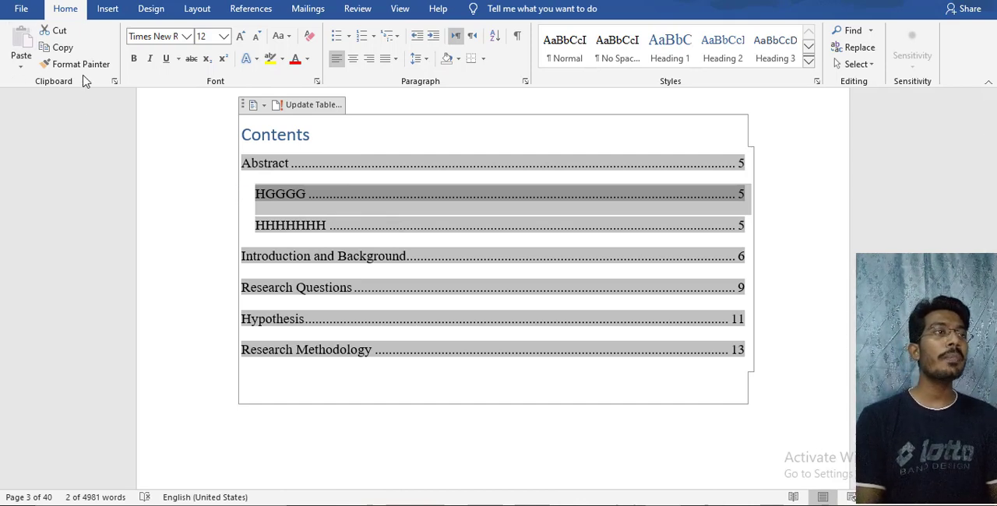
Replace the table of contents with a custom one that shows 1 heading level
left_click(250, 14)
right_click(251, 16)
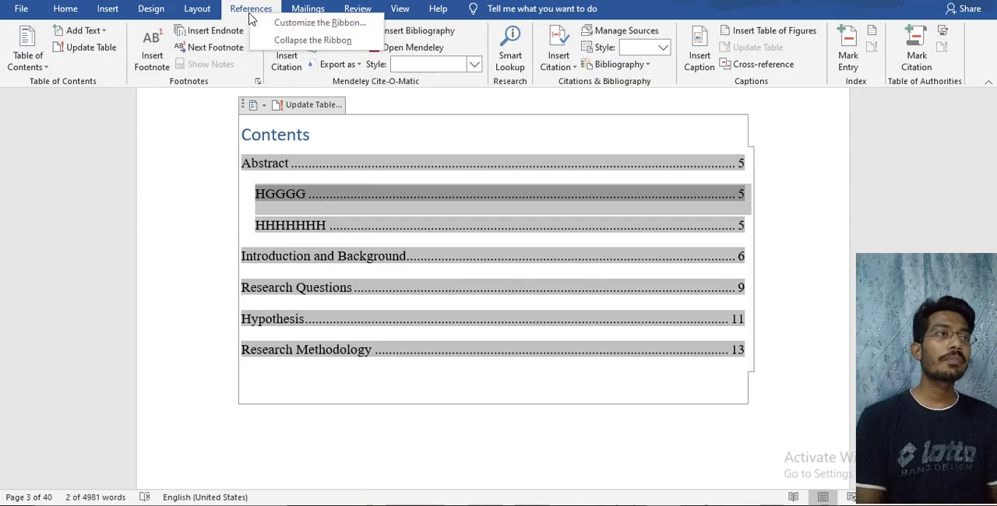
left_click(35, 68)
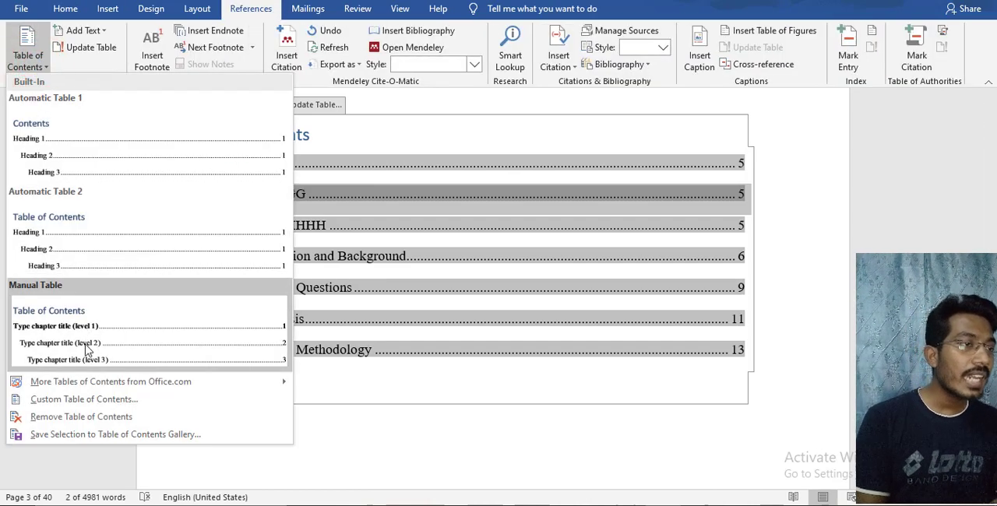
left_click(106, 399)
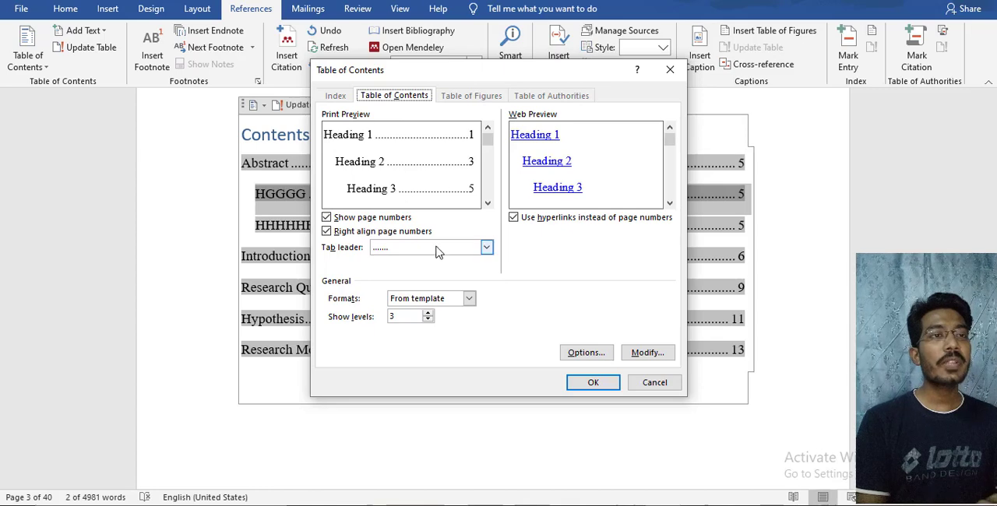
left_click(428, 313)
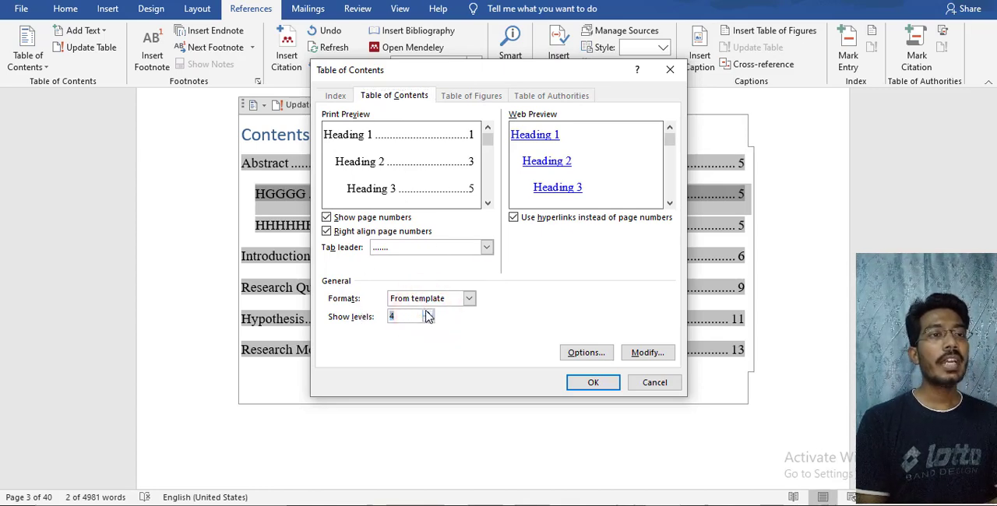
left_click(428, 319)
left_click(428, 319)
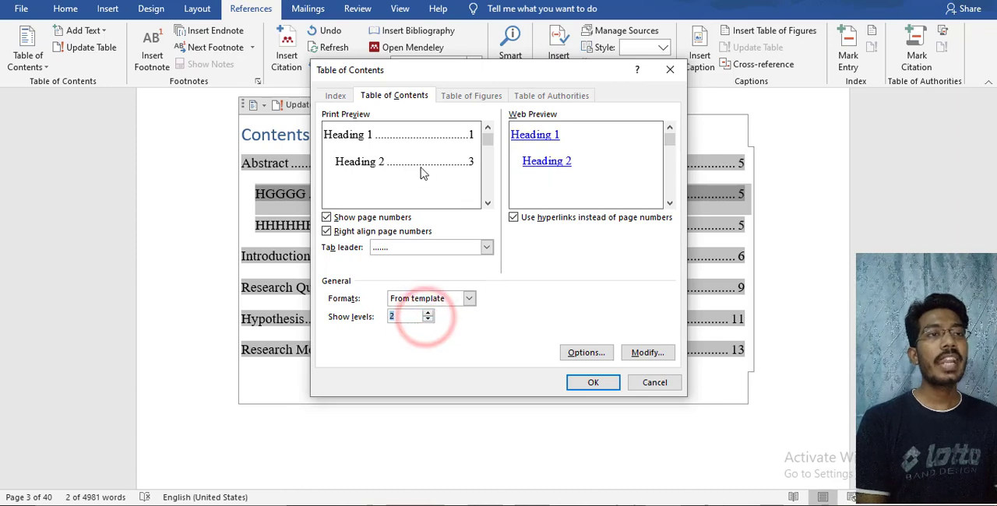
left_click(428, 320)
left_click(597, 382)
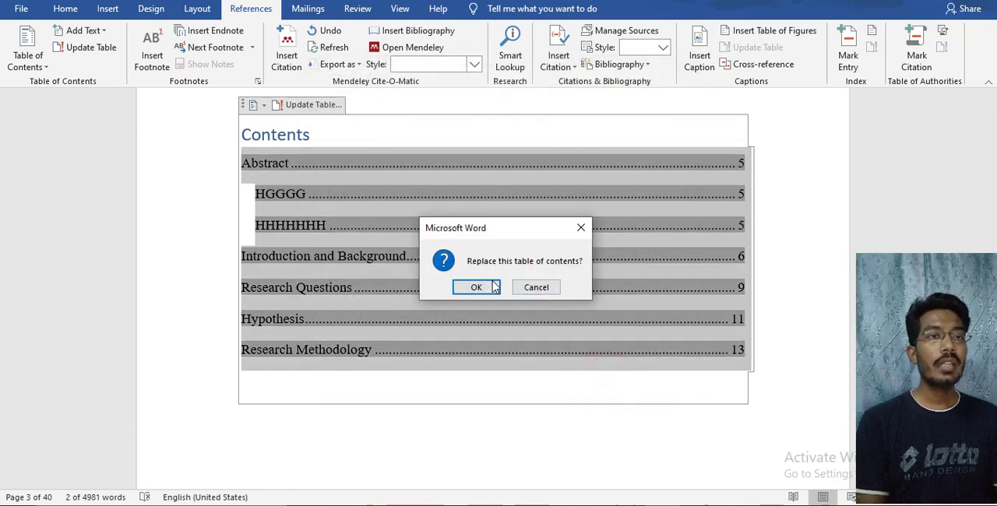
left_click(476, 288)
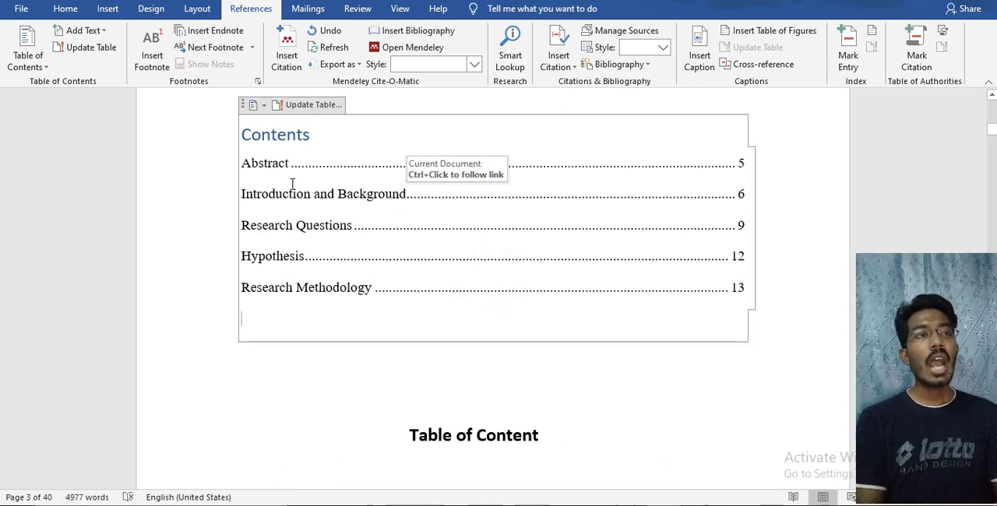
Replace the existing table of contents with a custom version that shows 2 heading levels
left_click(25, 56)
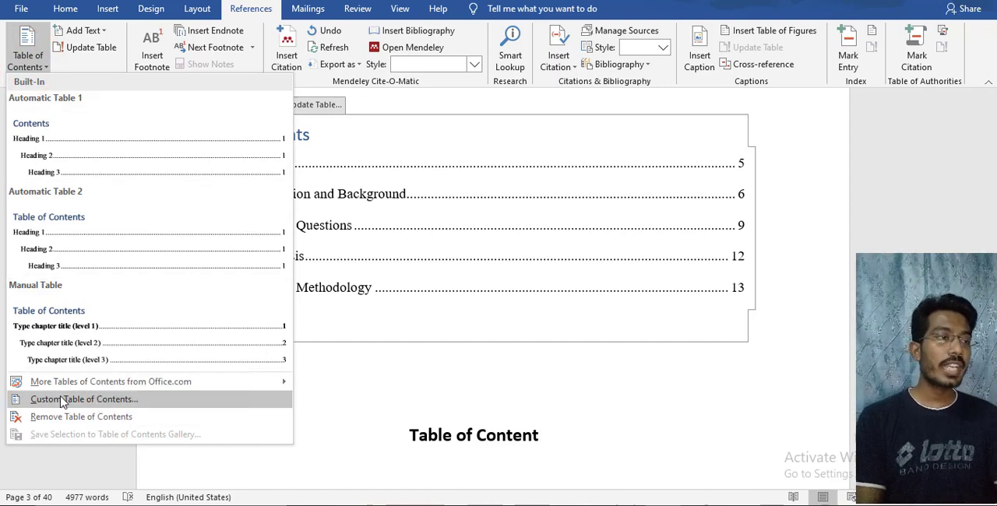
left_click(62, 399)
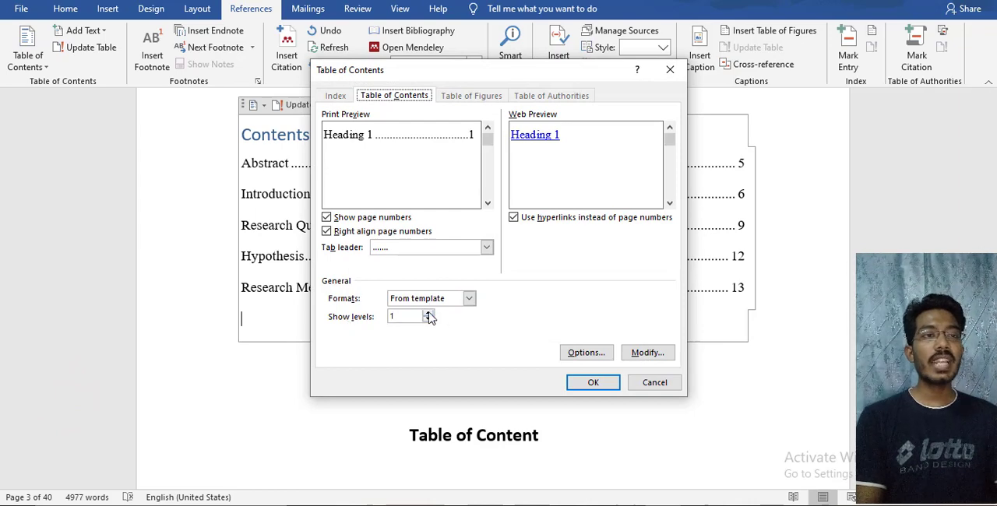
left_click(428, 313)
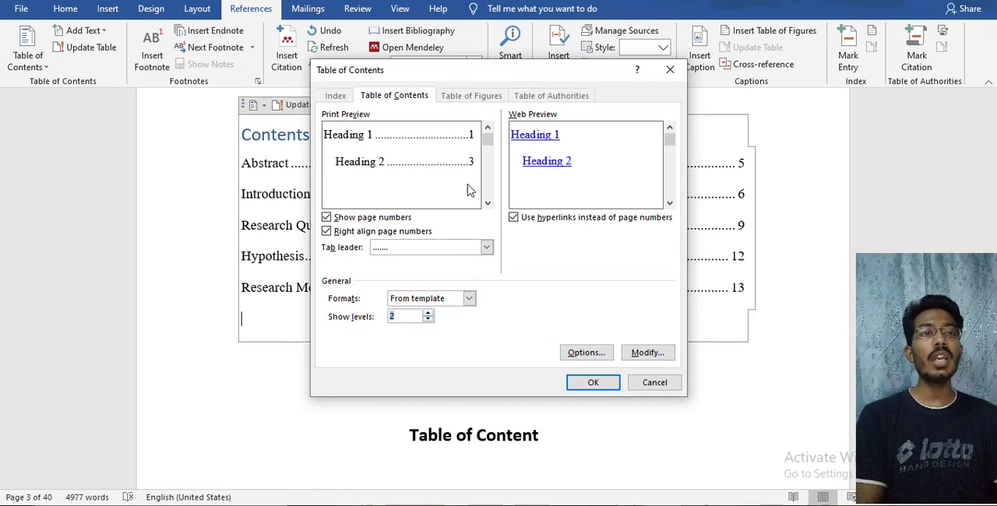
left_click(596, 382)
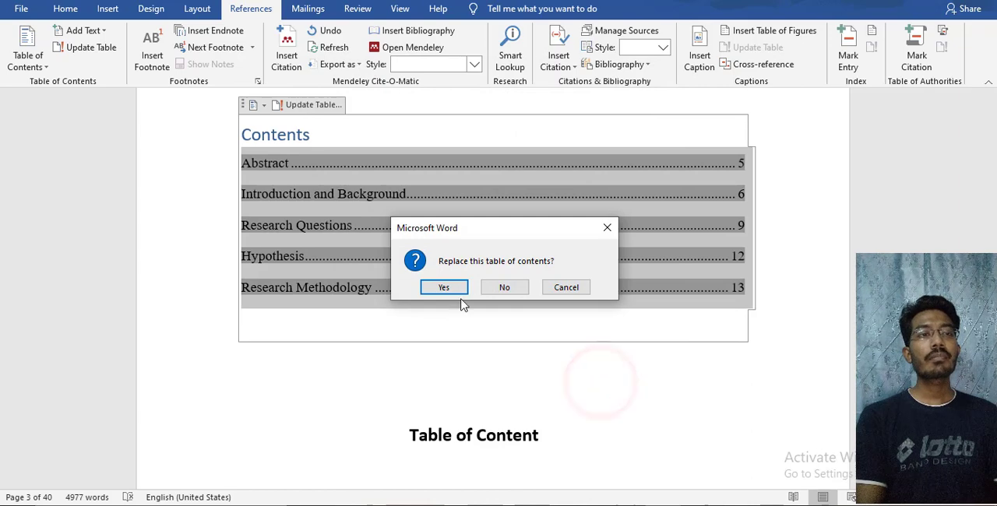
left_click(457, 288)
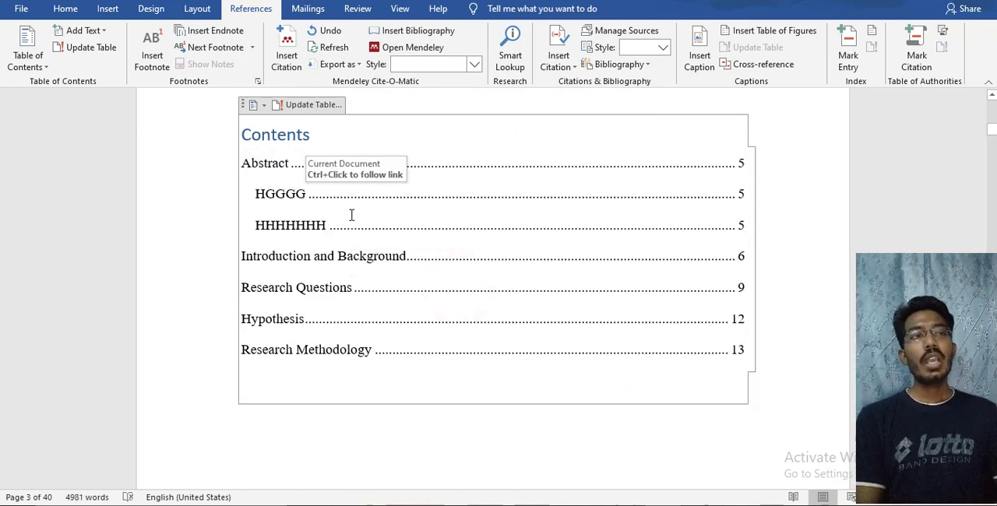
Compare the updated automatic table of contents with the manually typed contents list that follows it
scroll(351, 215, "down", 3)
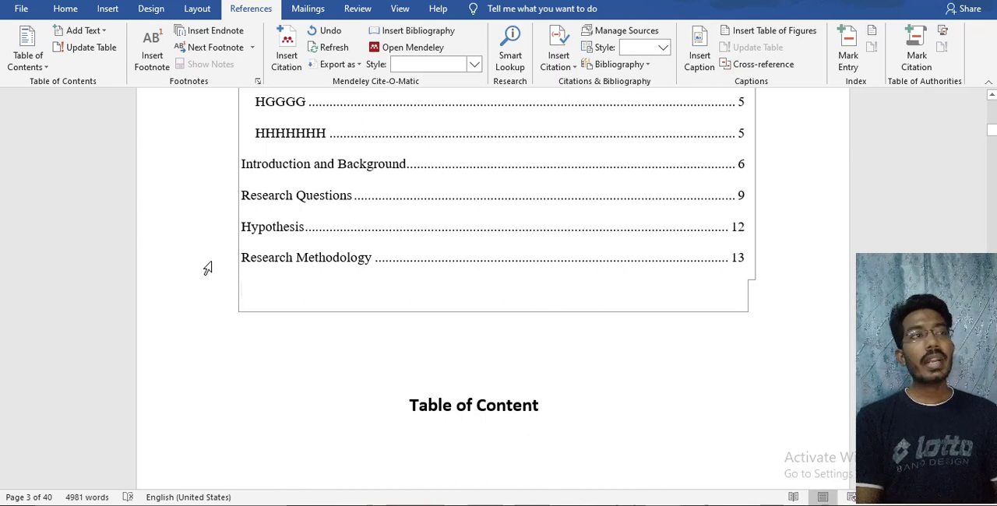
scroll(207, 268, "down", 5)
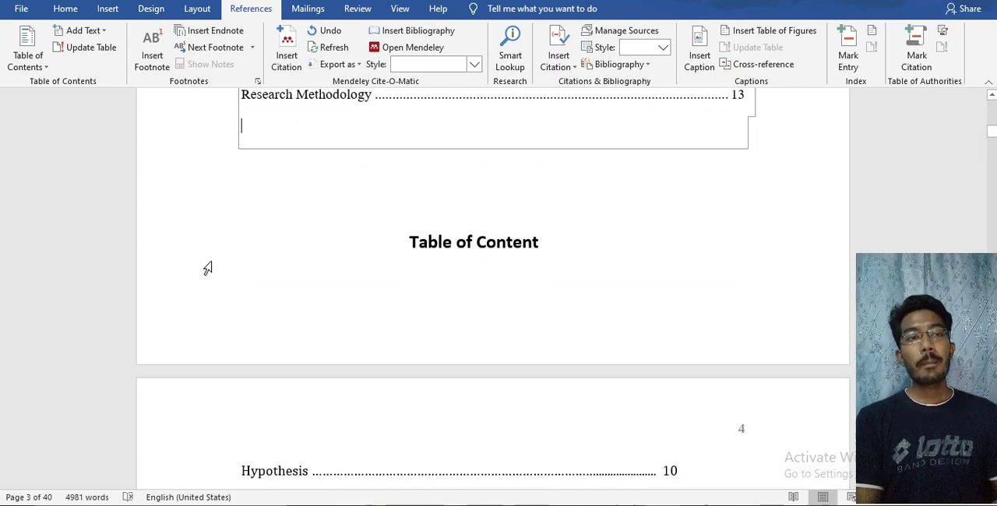
scroll(208, 268, "down", 2)
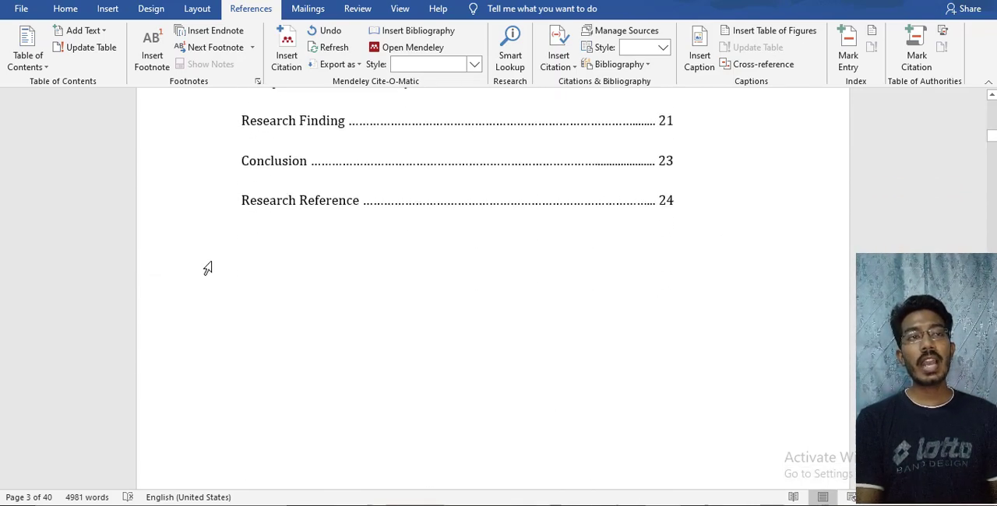
scroll(208, 268, "up", 4)
scroll(207, 268, "up", 3)
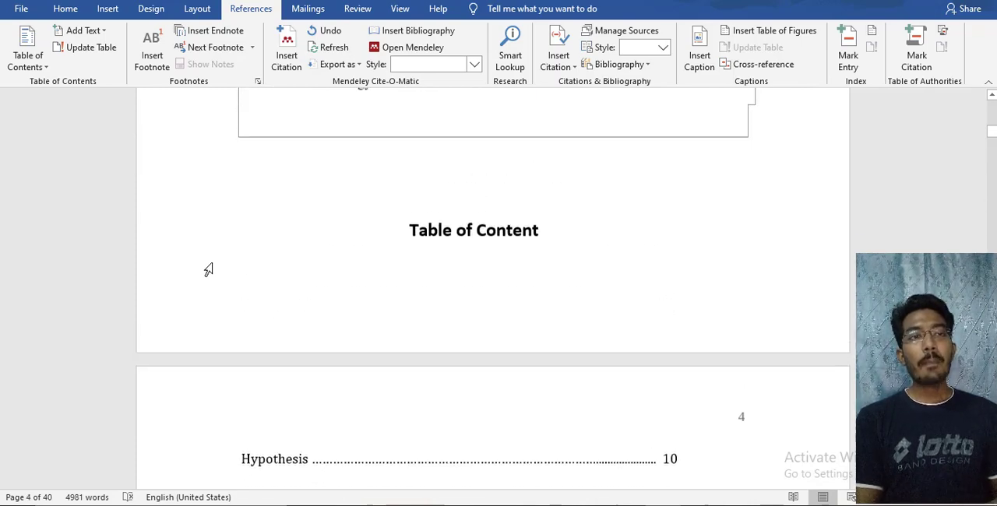
scroll(207, 268, "down", 2)
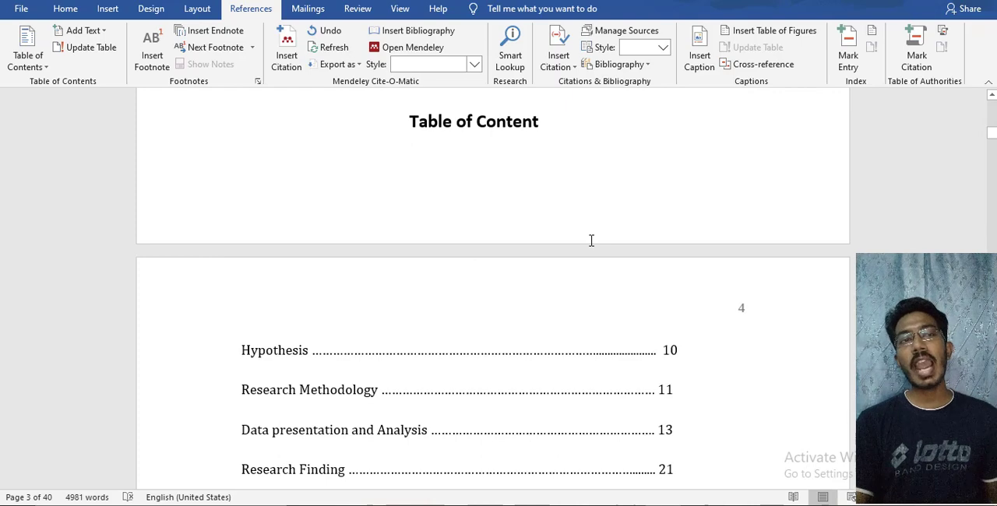
scroll(591, 241, "up", 4)
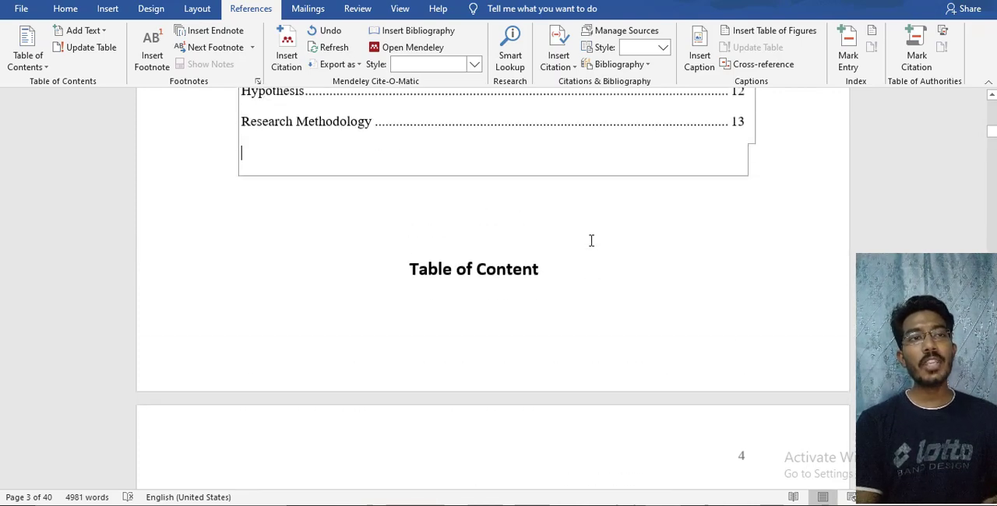
scroll(588, 235, "up", 3)
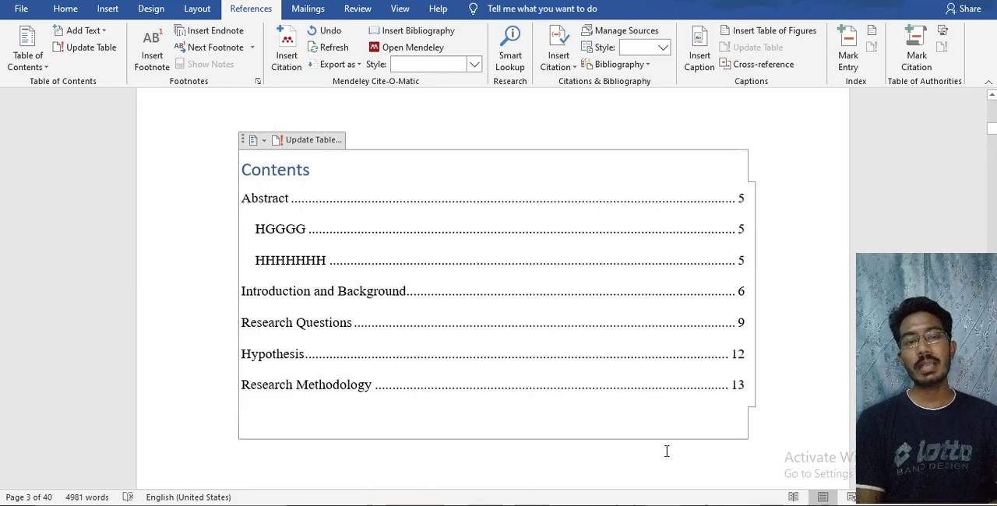
Check the Abstract page's heading and subheadings against their entries in the automatic table of contents
scroll(666, 452, "down", 7)
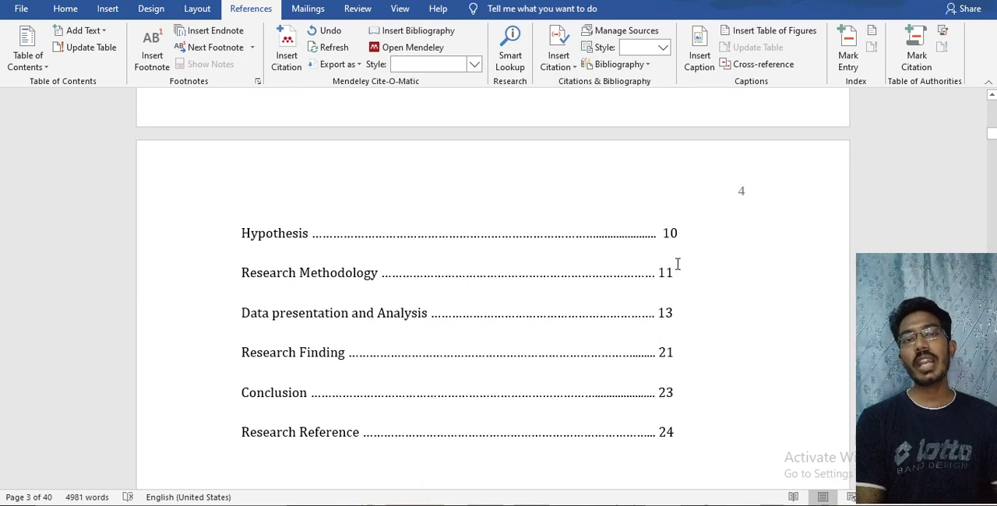
scroll(677, 362, "down", 8)
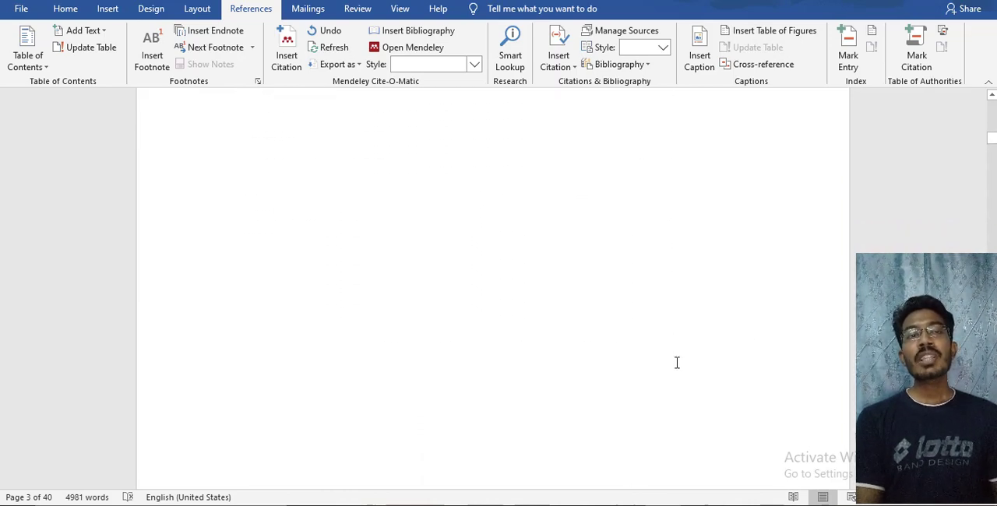
scroll(677, 363, "down", 10)
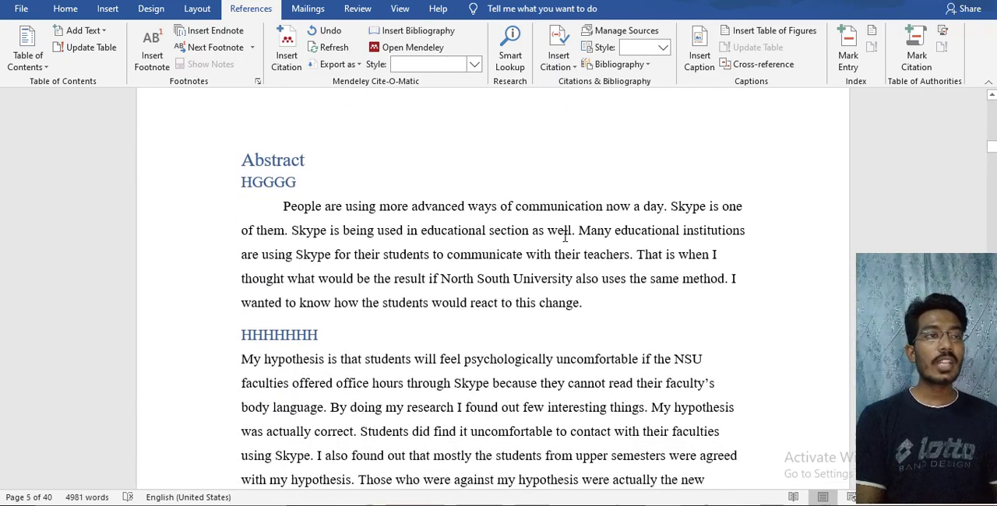
scroll(467, 183, "up", 3)
scroll(853, 197, "up", 8)
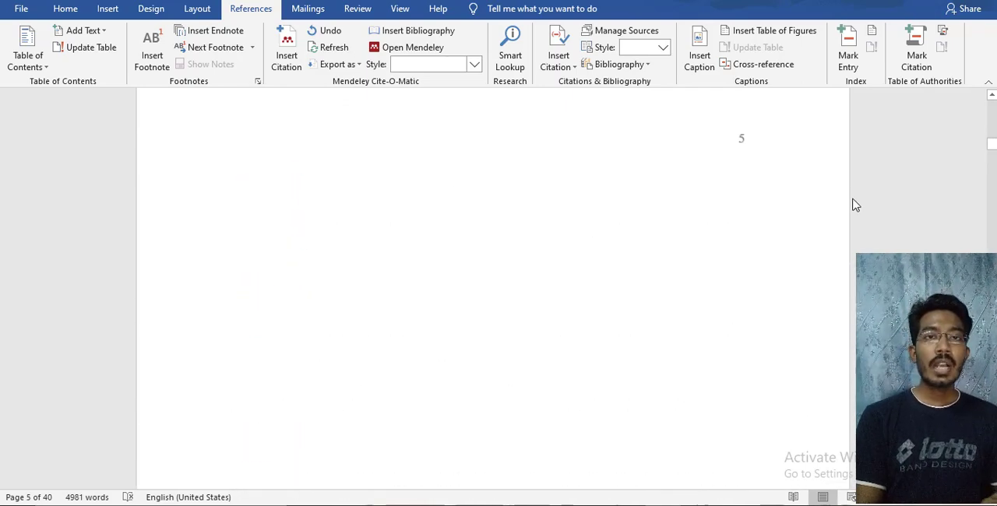
scroll(744, 166, "up", 15)
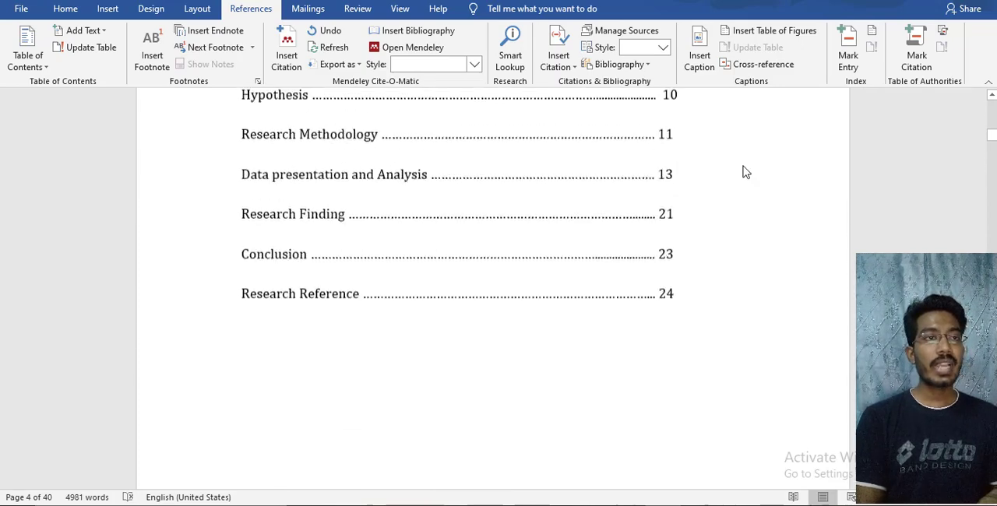
scroll(377, 299, "up", 2)
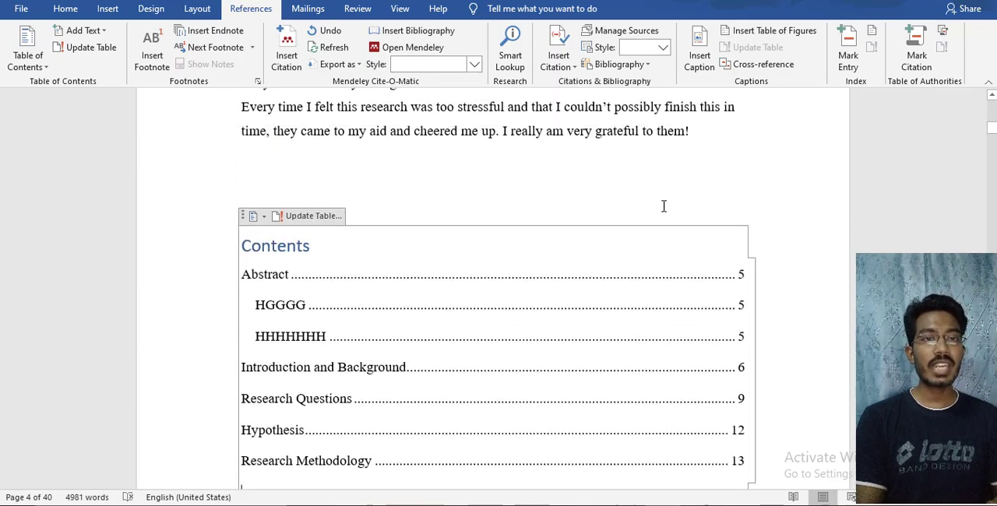
scroll(703, 243, "down", 4)
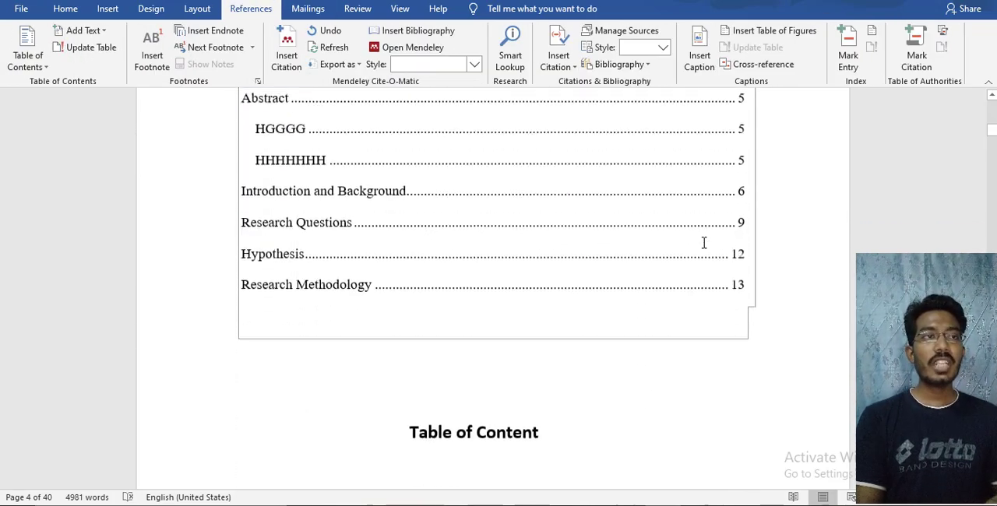
Insert a page break directly above the Abstract heading so that the section starts one page further on
scroll(703, 243, "down", 20)
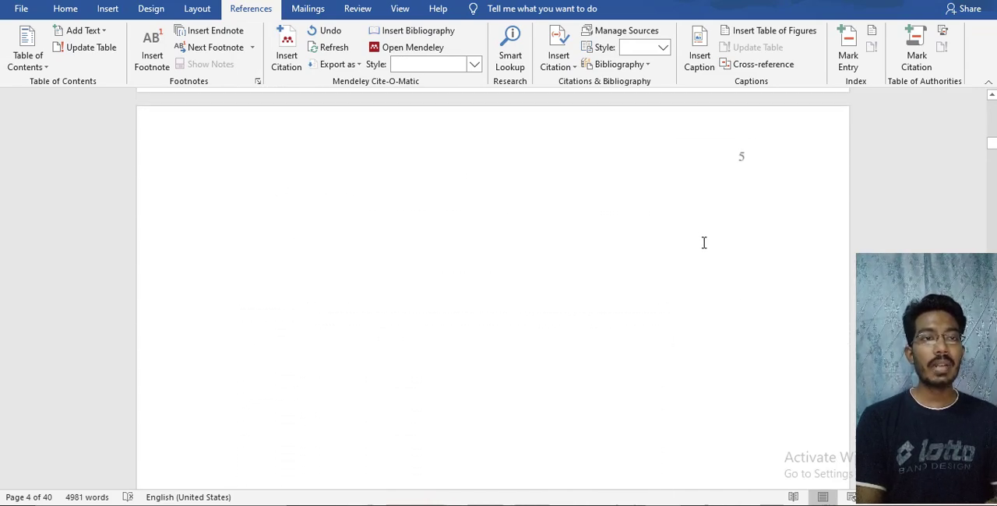
scroll(704, 244, "down", 3)
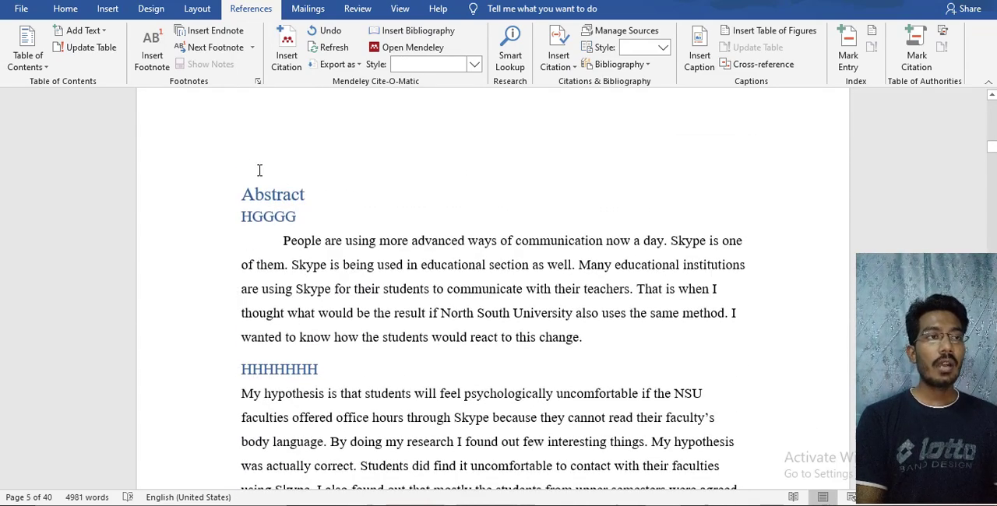
left_click(259, 170)
left_click(260, 170)
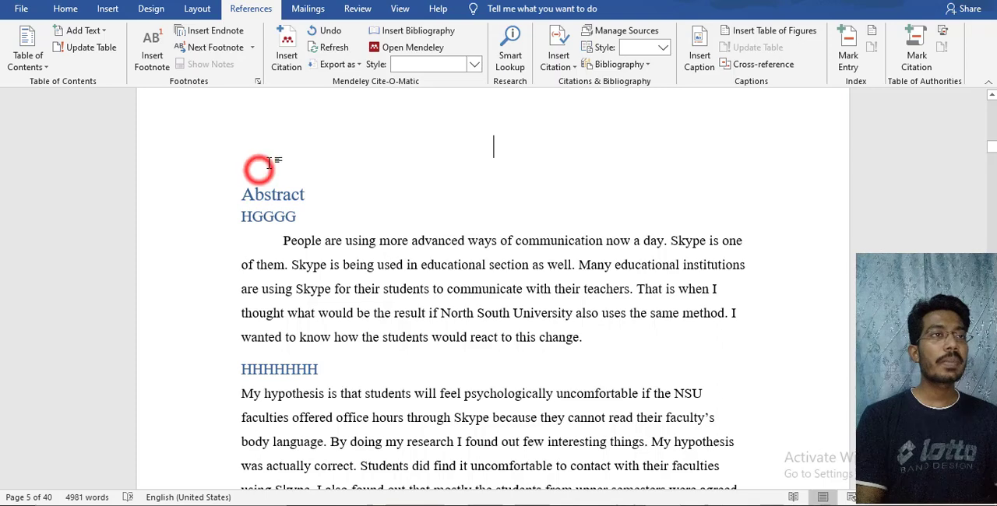
left_click(104, 9)
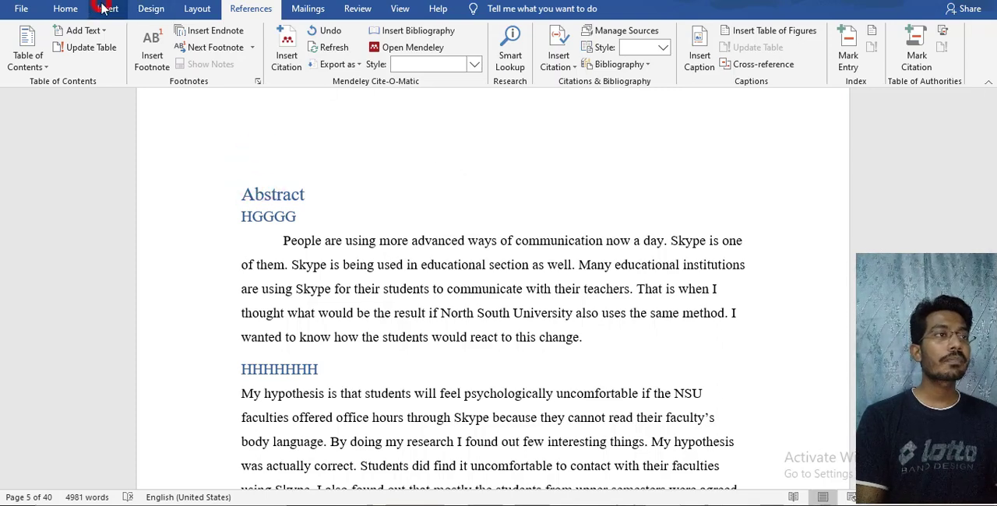
left_click(47, 64)
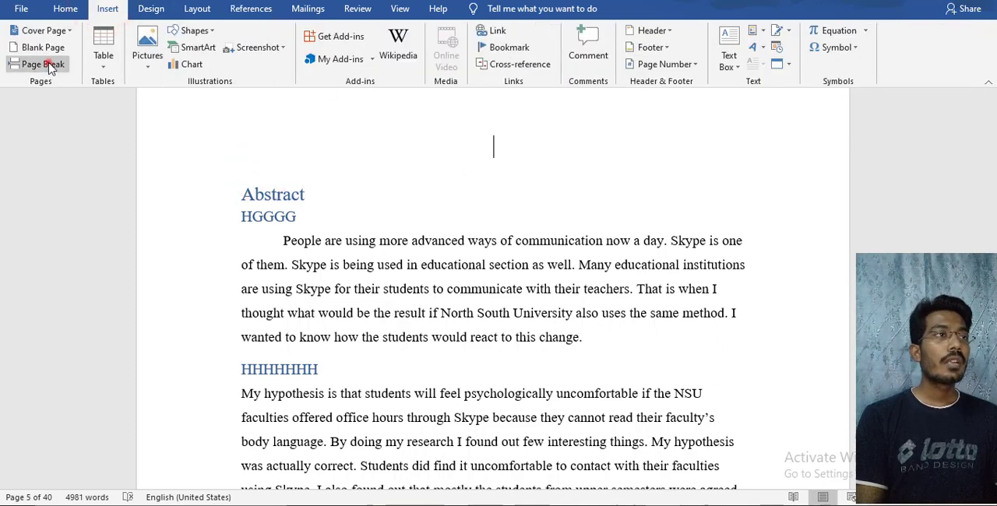
Update the entire automatic table of contents, covering both its headings and page numbers
scroll(468, 304, "down", 2)
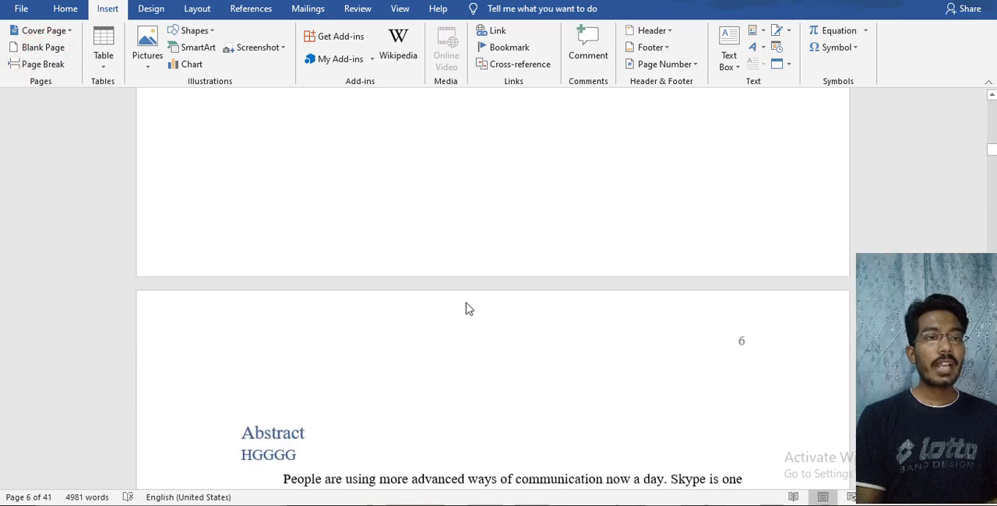
scroll(740, 350, "up", 3)
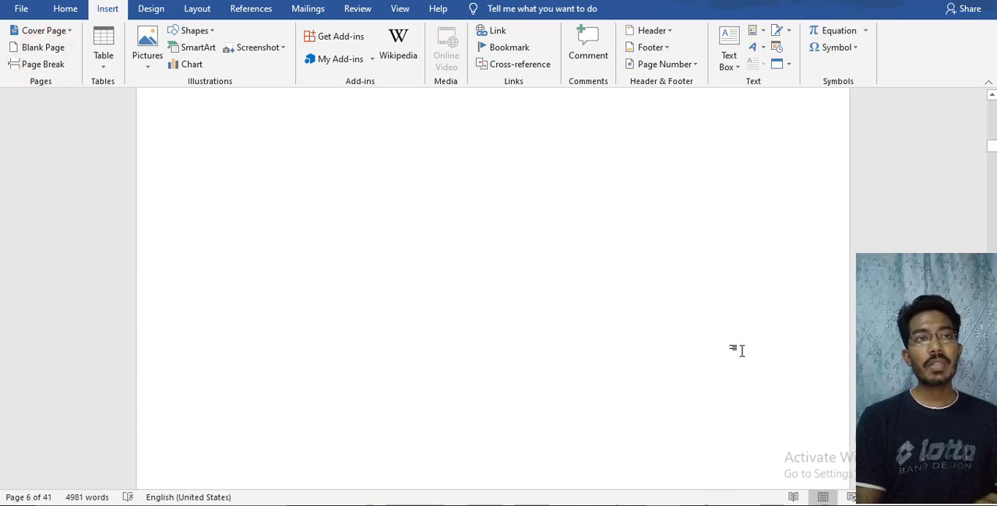
scroll(742, 350, "down", 8)
scroll(743, 351, "up", 3)
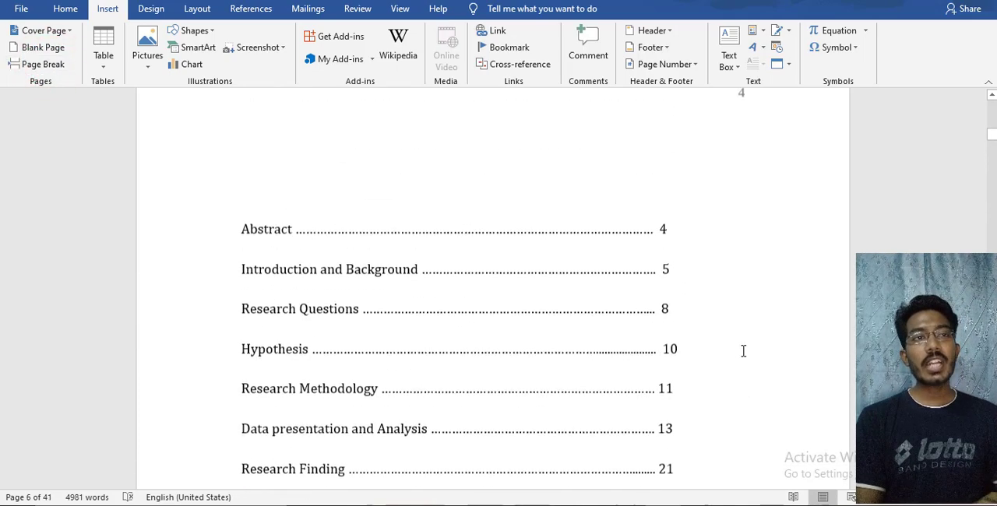
scroll(744, 351, "up", 20)
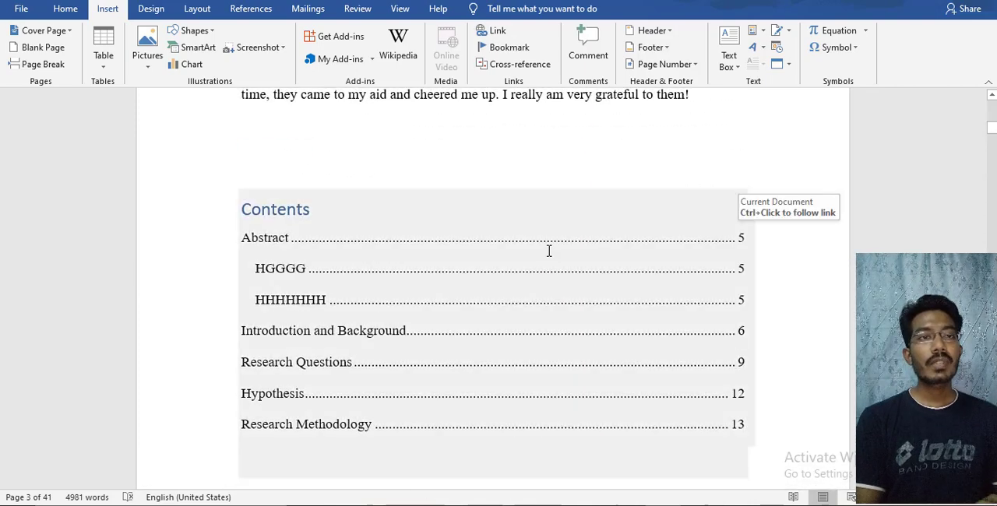
right_click(549, 251)
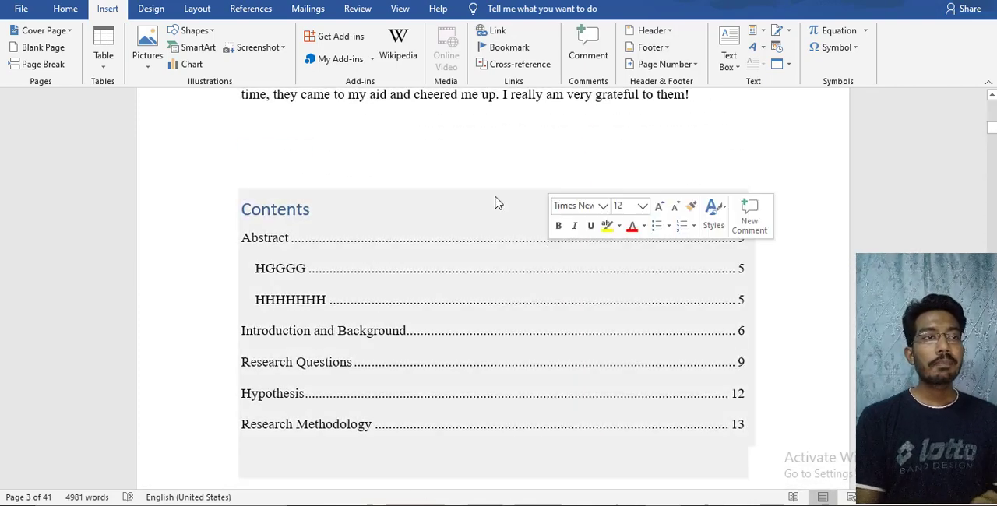
left_click(368, 221)
left_click(308, 179)
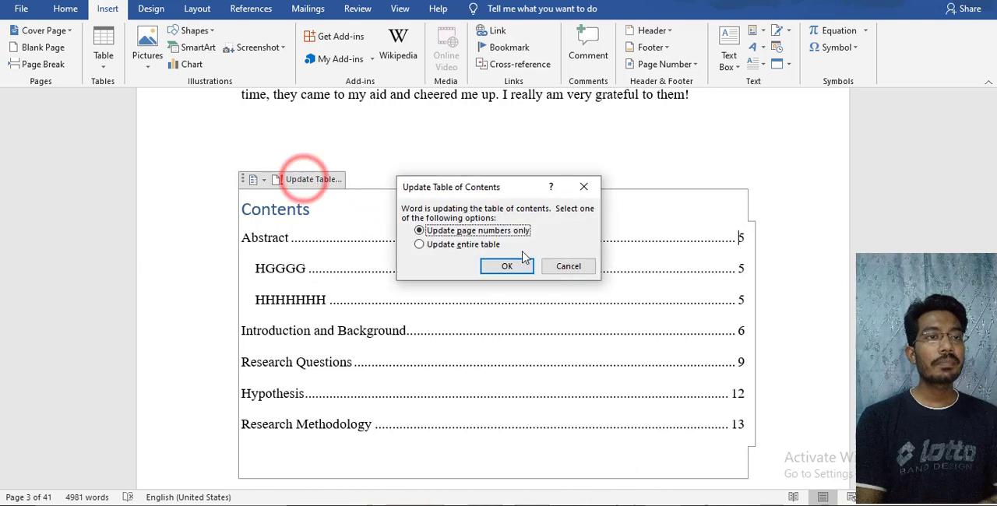
left_click(480, 245)
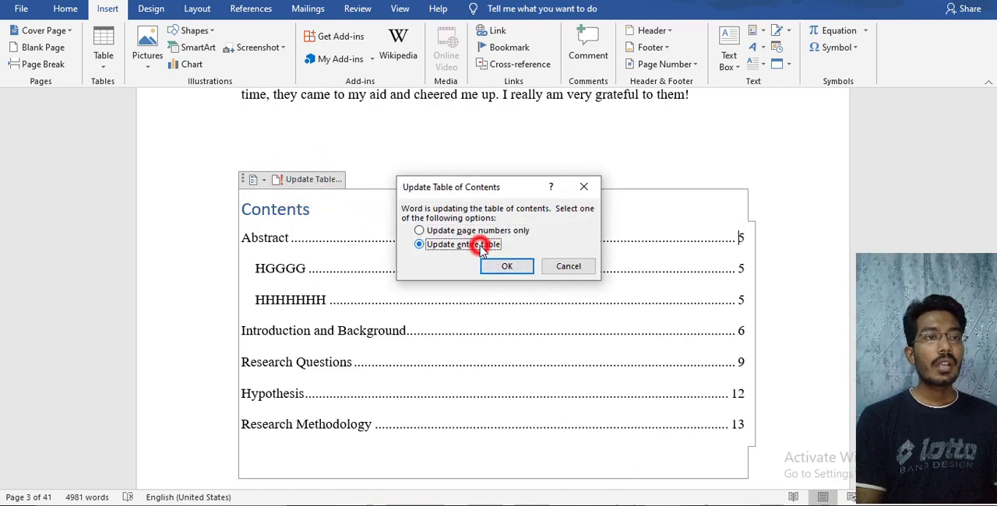
left_click(506, 265)
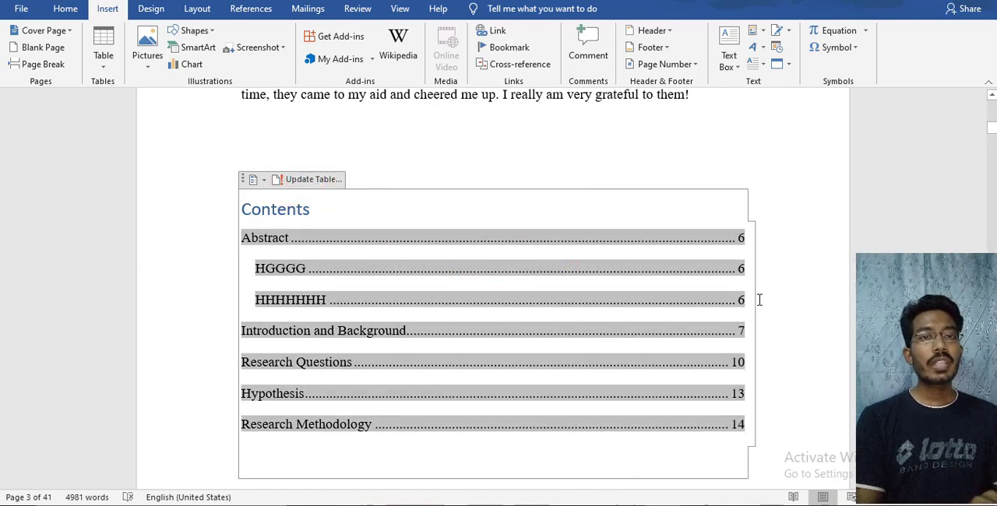